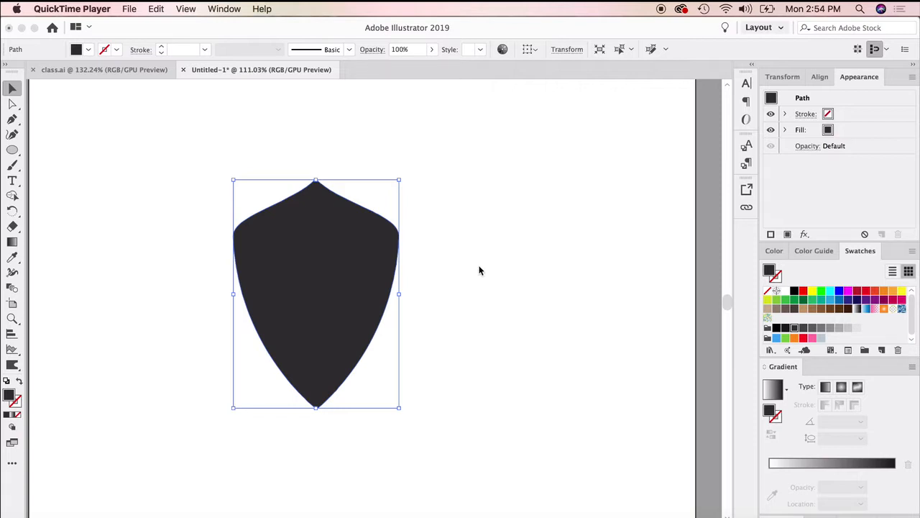
Select the dark shield and give it a white stroke.
click(471, 266)
click(441, 314)
click(339, 335)
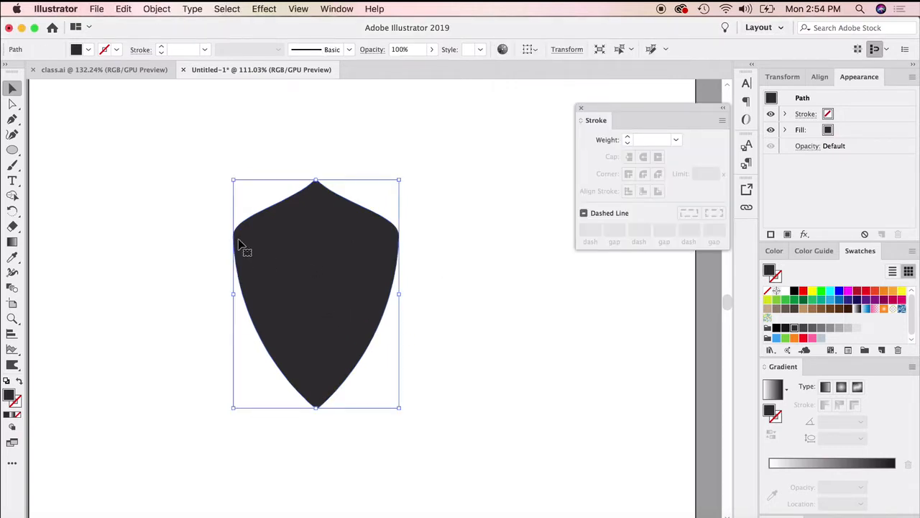
click(16, 402)
click(783, 270)
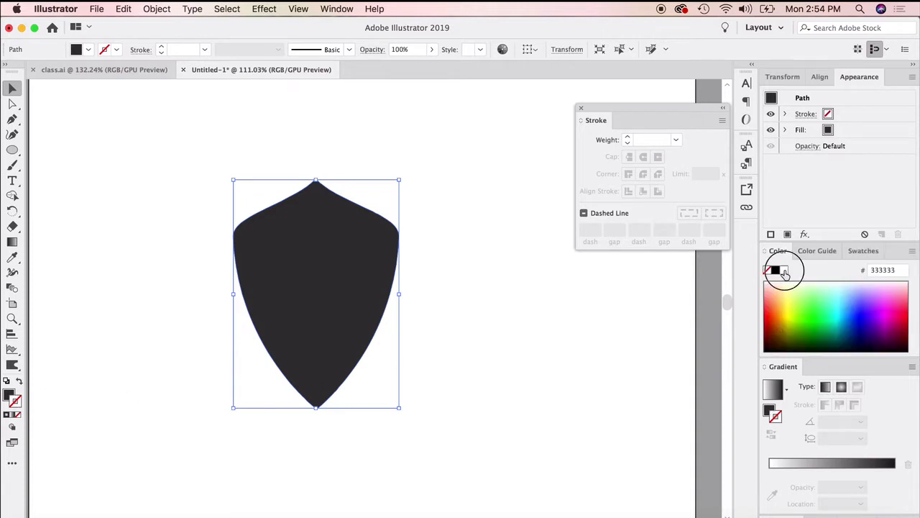
Change the shield's stroke color to cyan (04FBFF) and its weight to 8 pt.
click(824, 309)
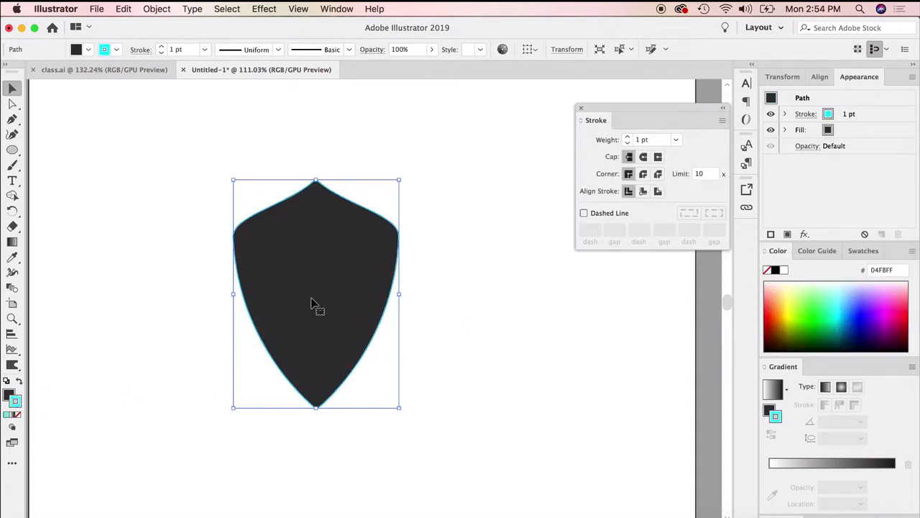
click(628, 136)
click(628, 136)
click(628, 137)
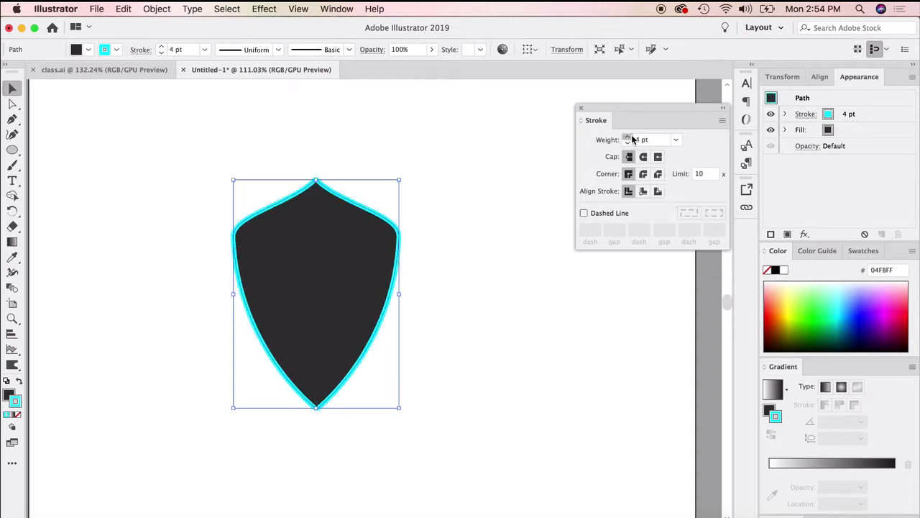
click(628, 136)
click(627, 136)
click(627, 136)
click(627, 137)
click(545, 391)
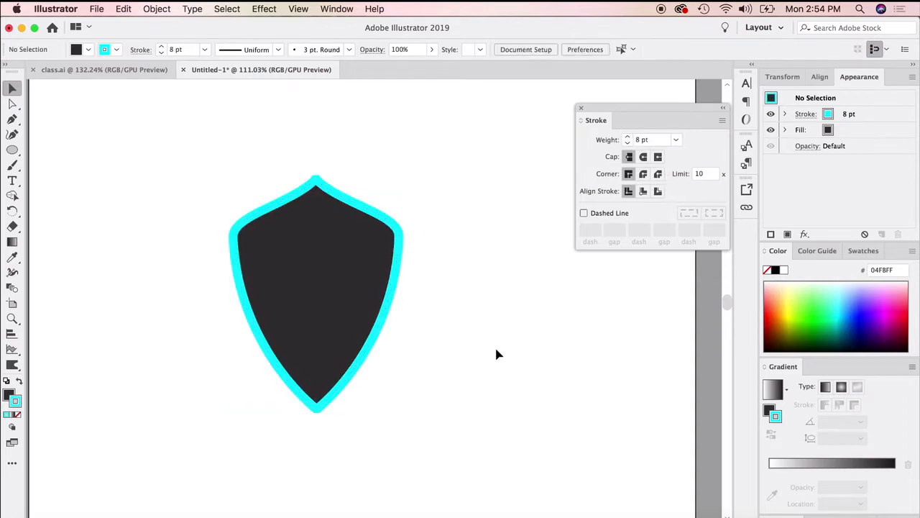
Undo the stroke weight increases and the cyan color on the shield.
key(super+z)
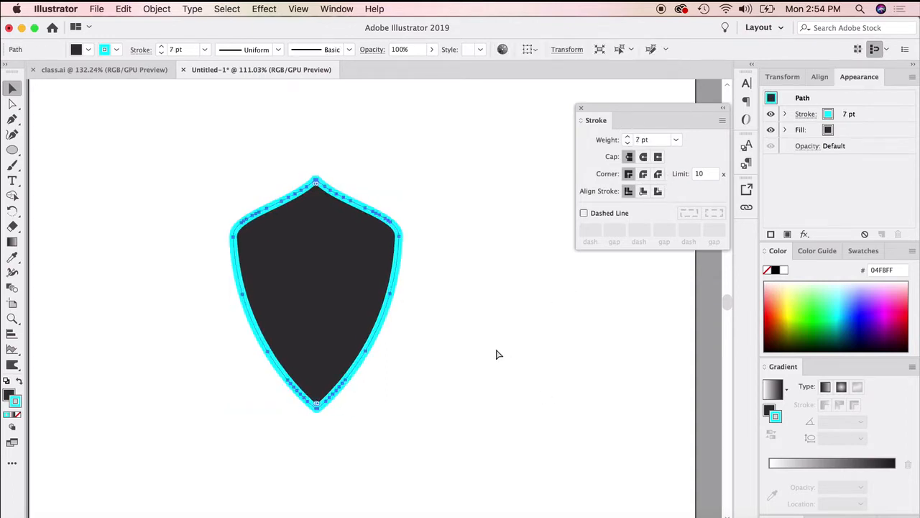
key(super+z)
key(super+z)
key(super+z)
key(super+z)
key(super+z)
key(super+z)
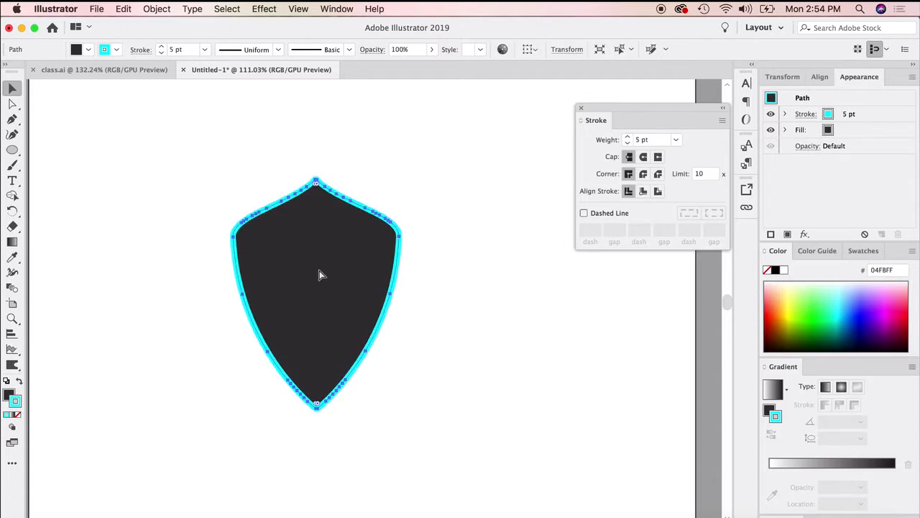
key(super+z)
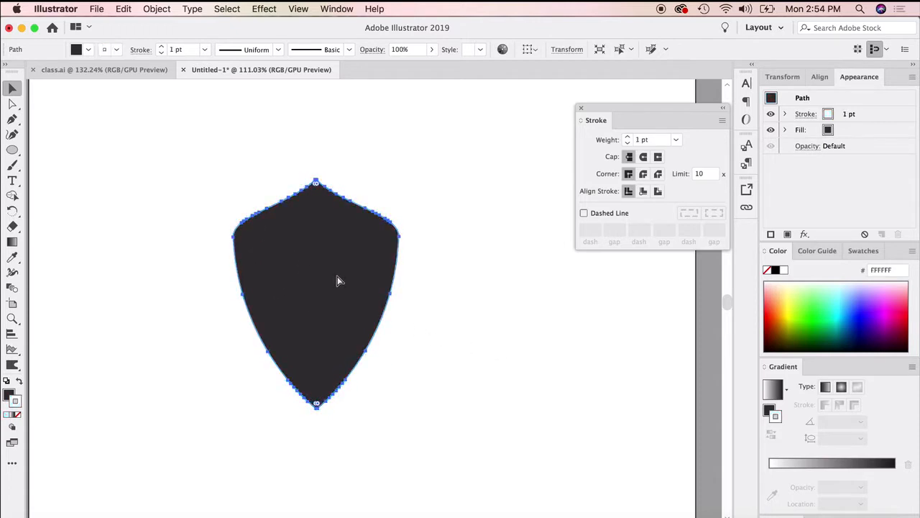
Start Offset Path on the dark shield with the preview turned on.
click(539, 285)
click(348, 286)
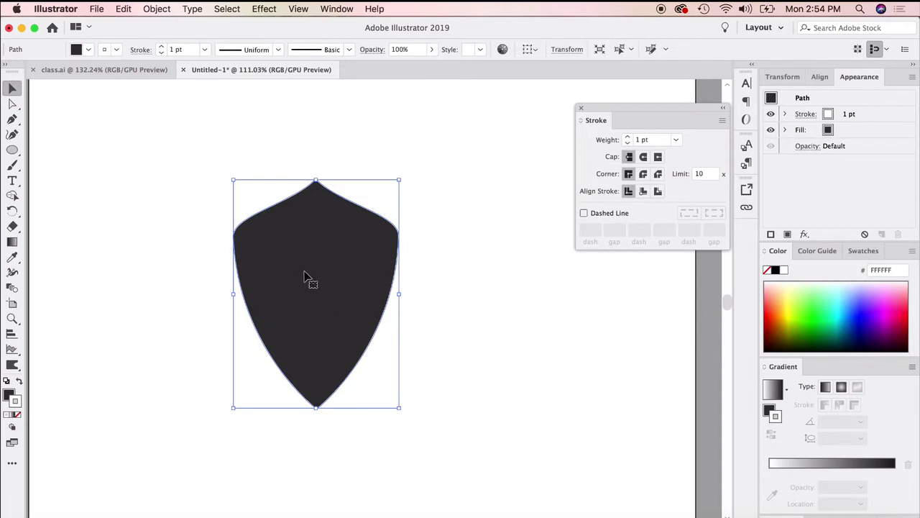
click(158, 9)
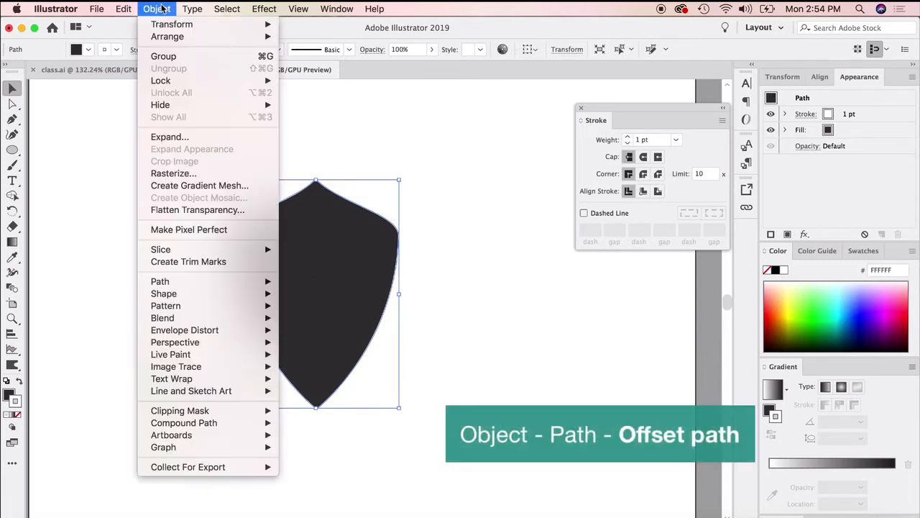
mouse_move(192, 281)
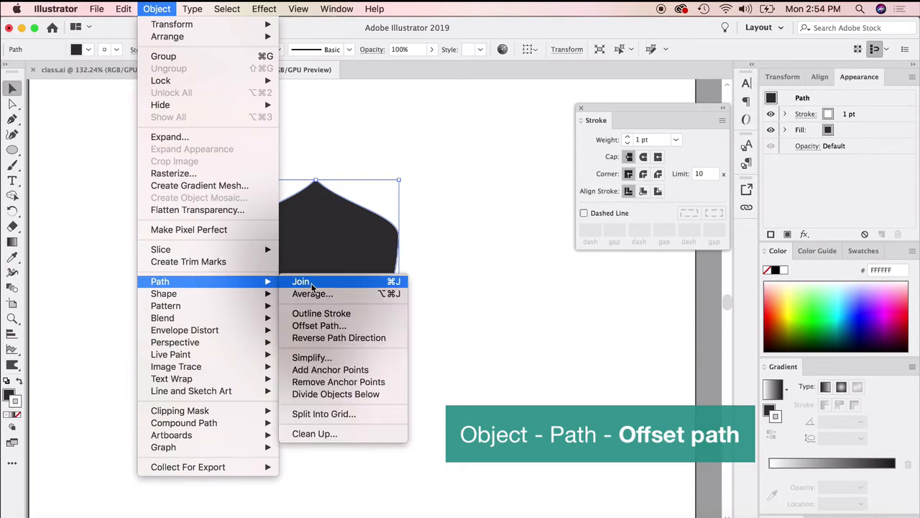
click(325, 327)
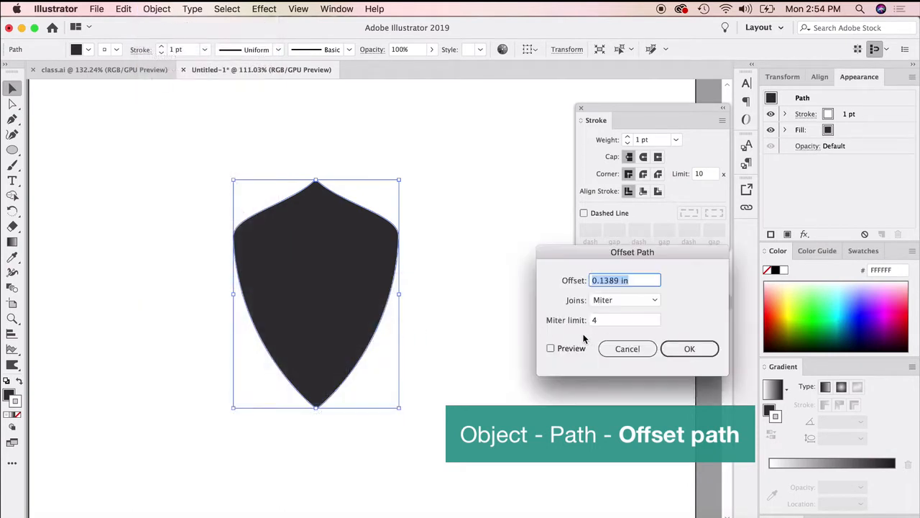
click(550, 350)
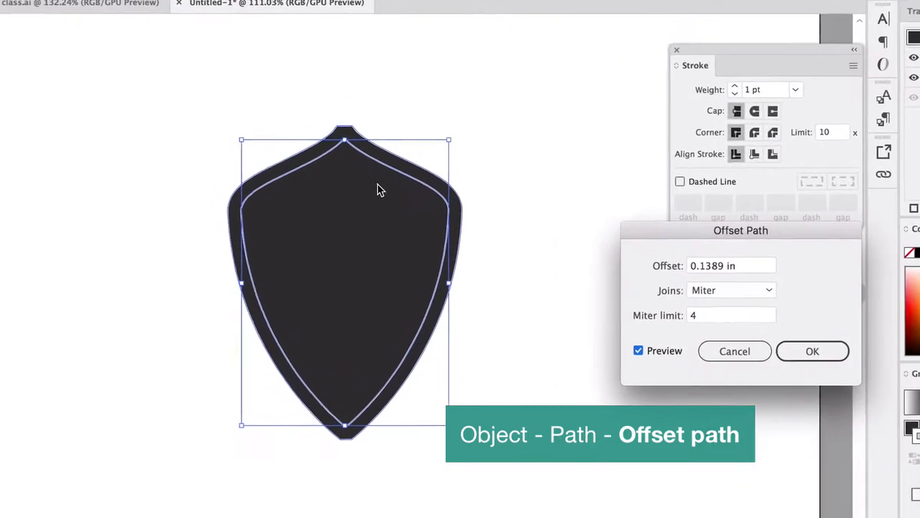
Set the offset to -0.1389 in, keeping miter joins, and apply it to create the inner shield.
click(705, 262)
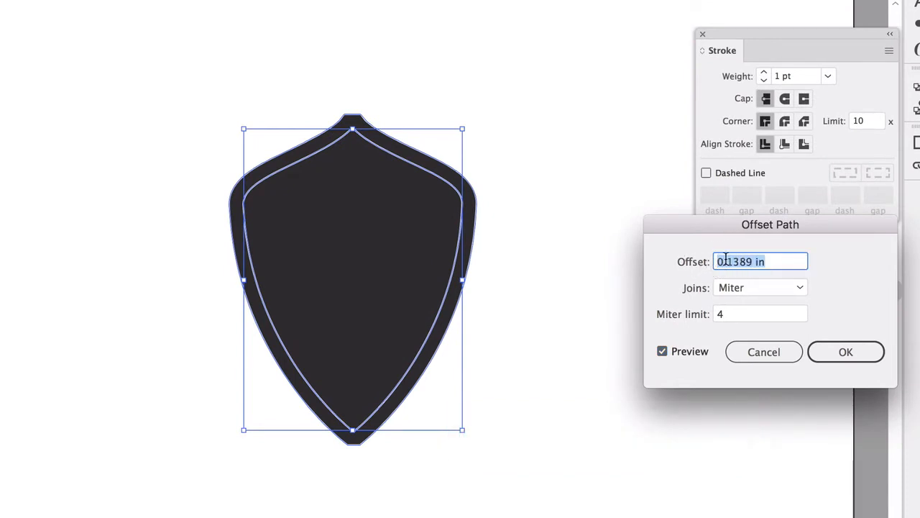
click(755, 263)
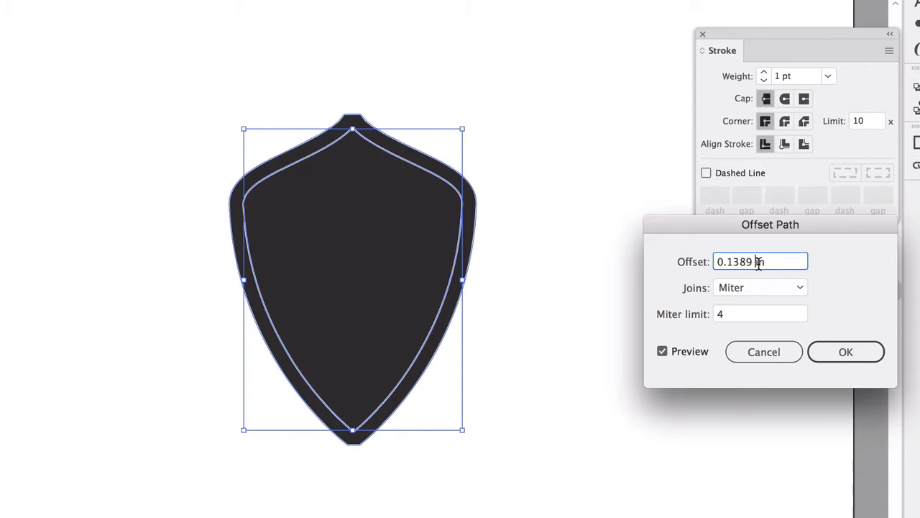
click(719, 261)
text(-)
click(746, 315)
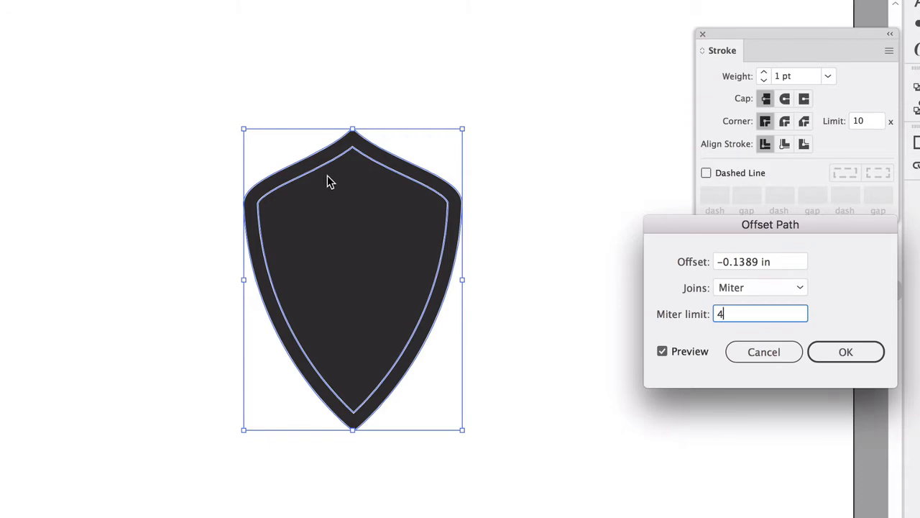
click(848, 353)
click(517, 258)
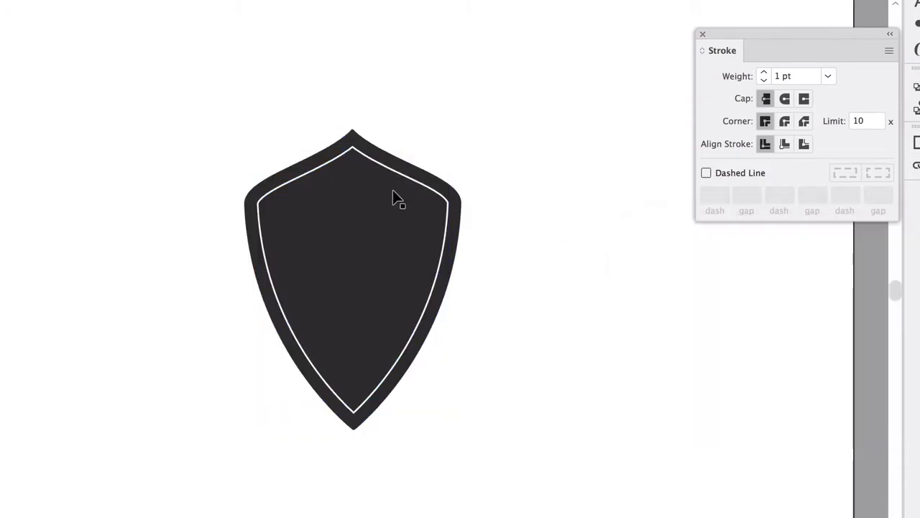
Move the inner shield out to the side of the original and remove its stroke.
drag(401, 175, 229, 225)
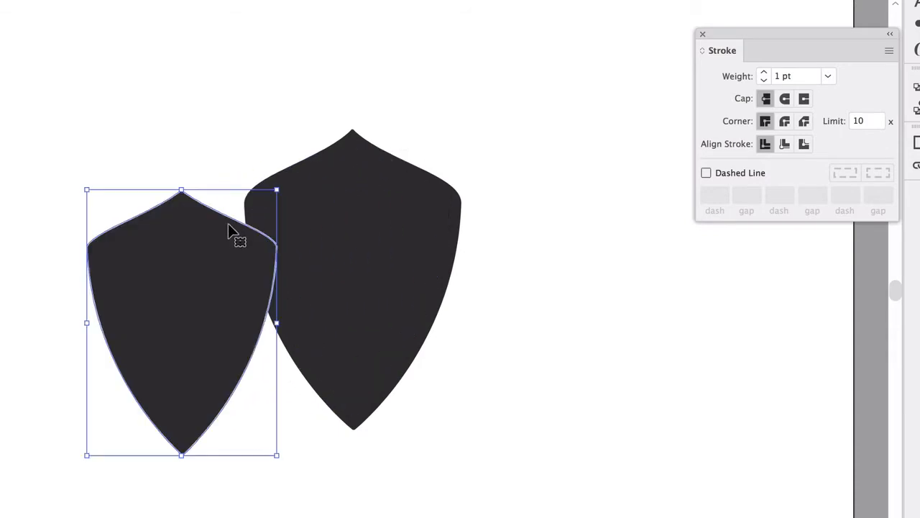
key(/)
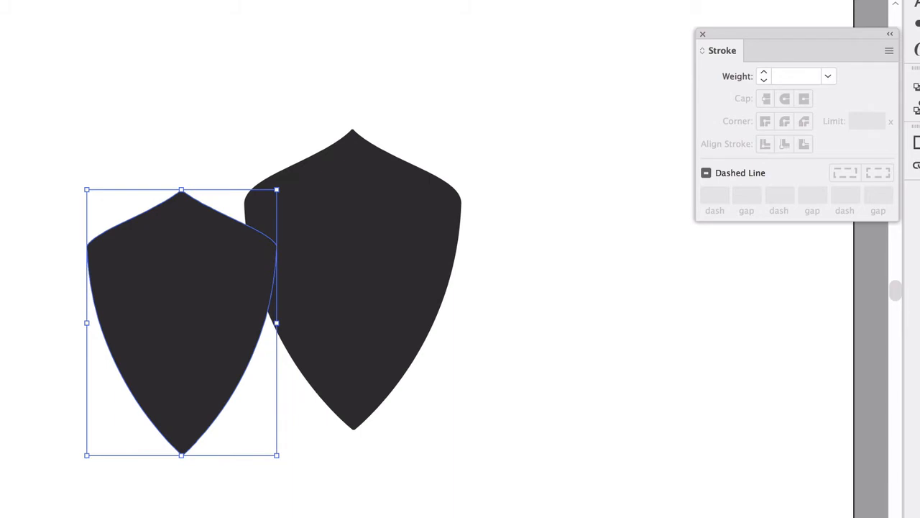
Fill the inner shield with gray 7A7A7A and put it back centered inside the dark shield.
double_click(1, 392)
drag(537, 415, 496, 415)
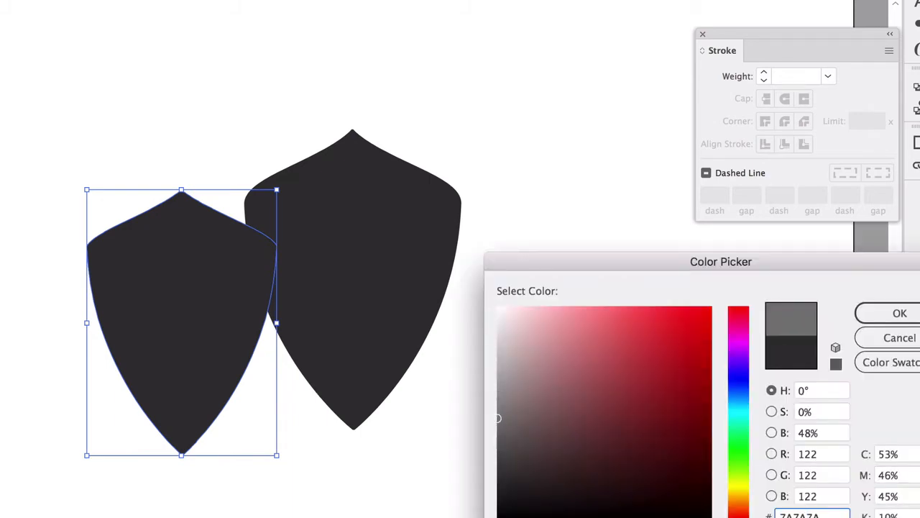
key(Return)
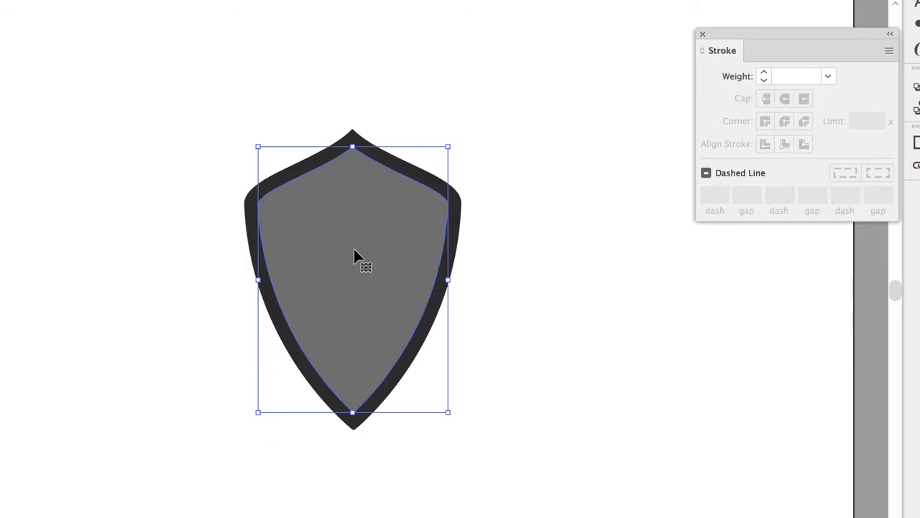
click(545, 388)
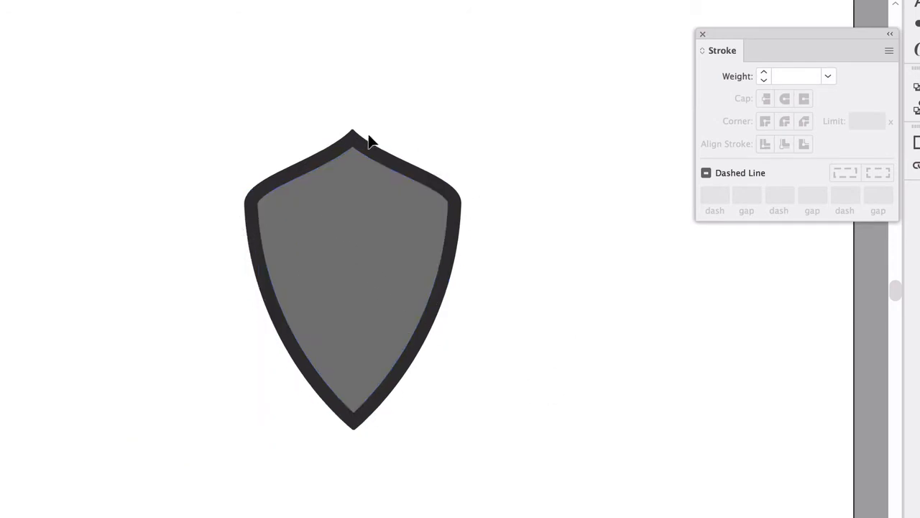
Offset the gray shield's path by -0.1389 in and fill the new innermost shield with a lighter gray.
click(327, 224)
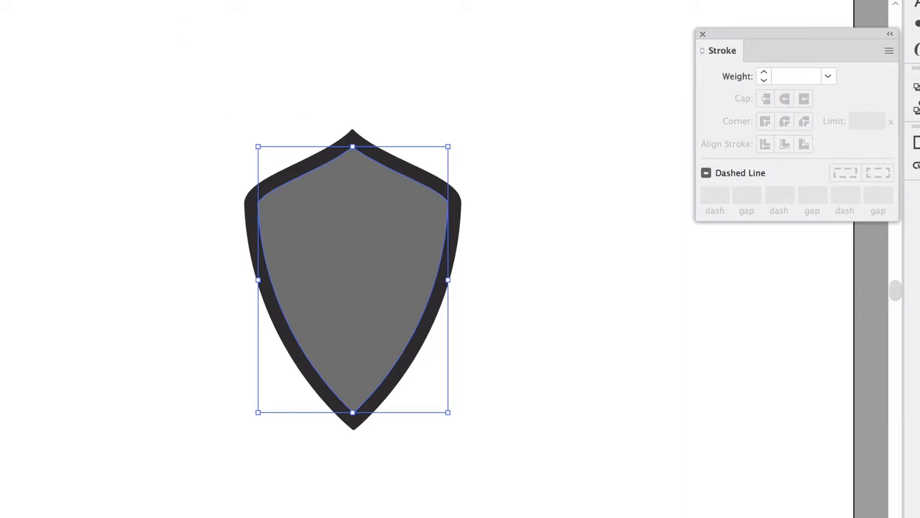
click(135, 1)
mouse_move(210, 262)
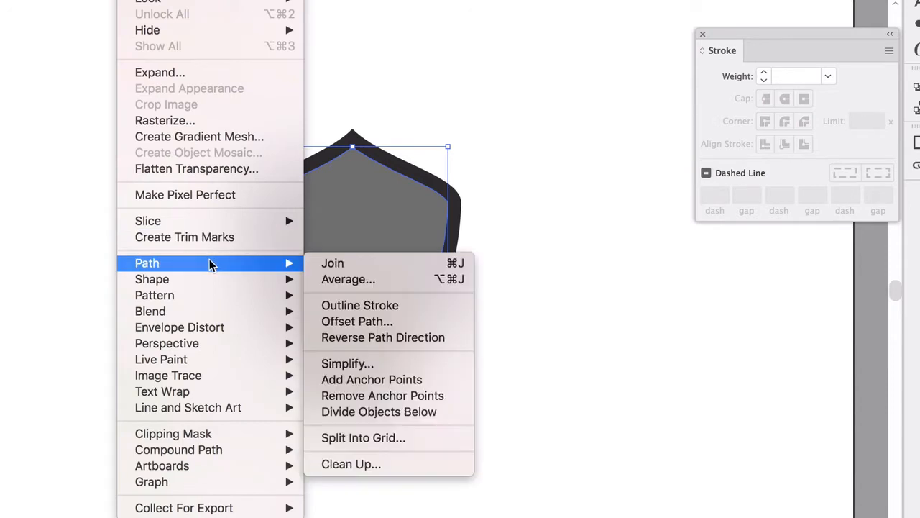
click(374, 326)
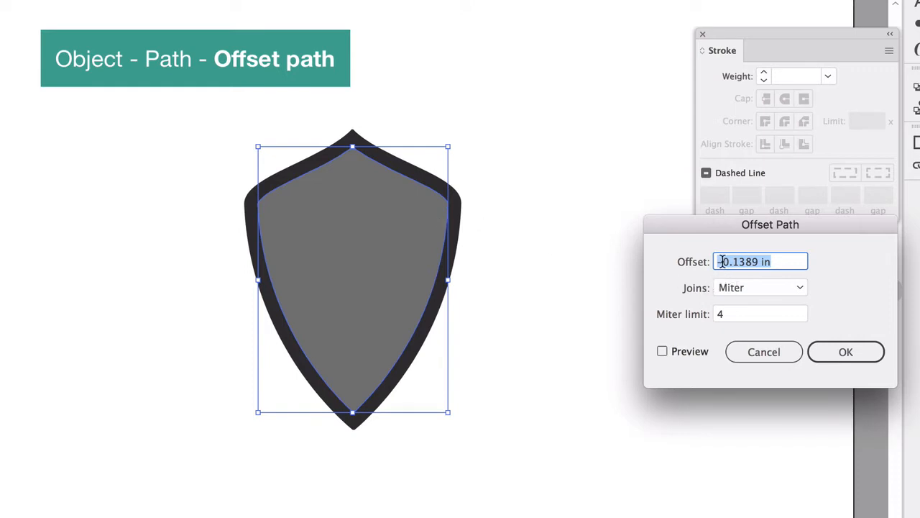
click(662, 350)
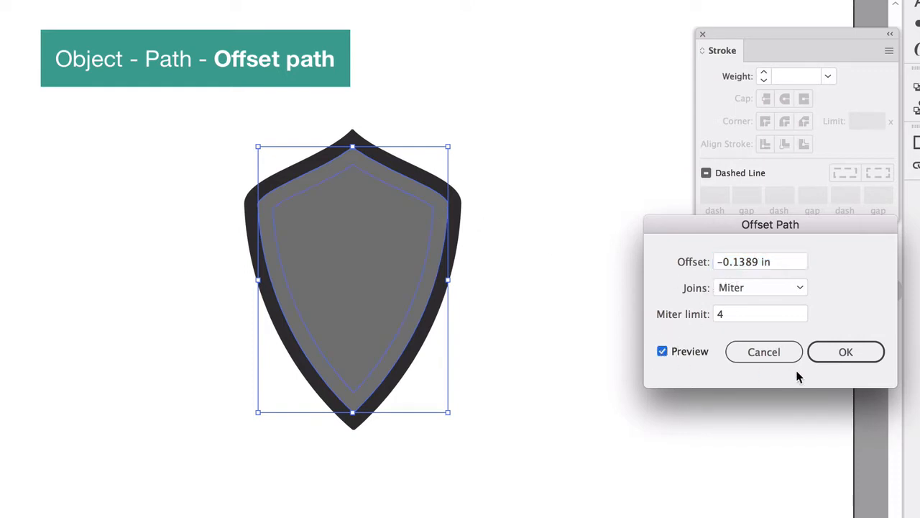
click(841, 352)
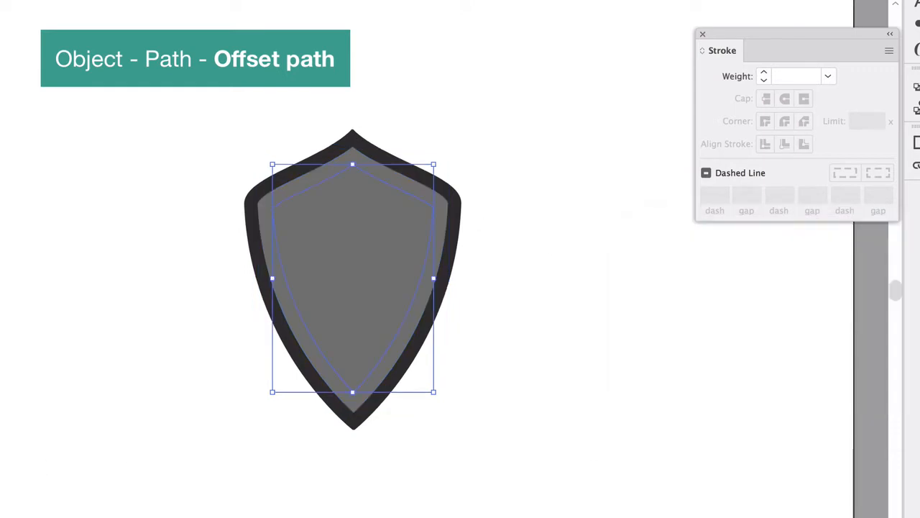
click(501, 382)
click(899, 312)
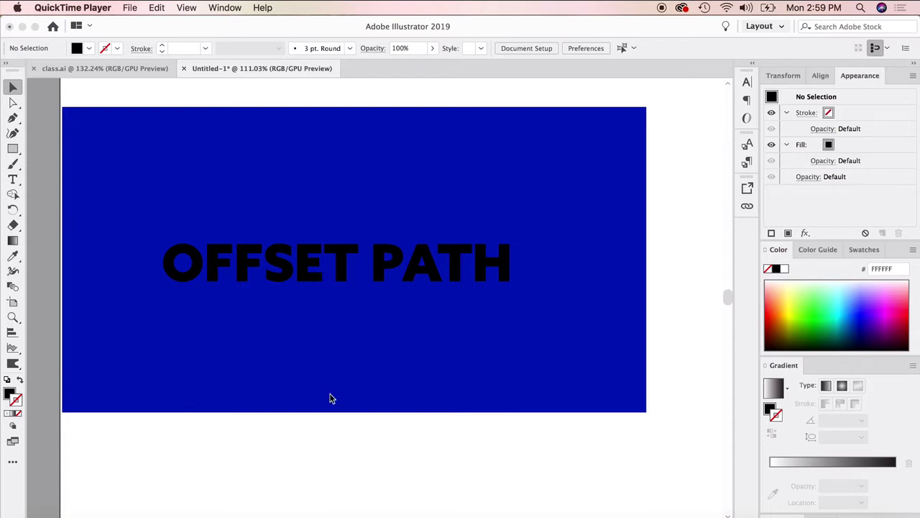
Convert the OFFSET PATH text on the blue rectangle to outlines.
click(353, 425)
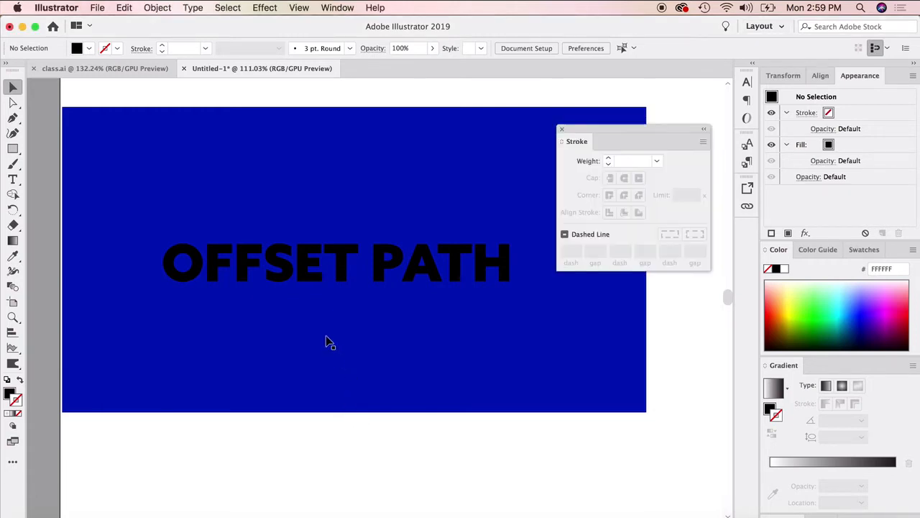
click(331, 335)
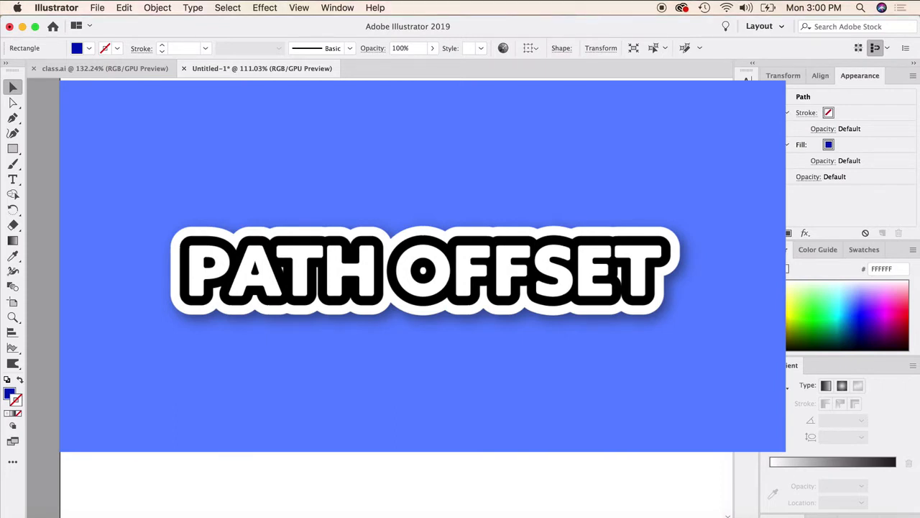
click(402, 266)
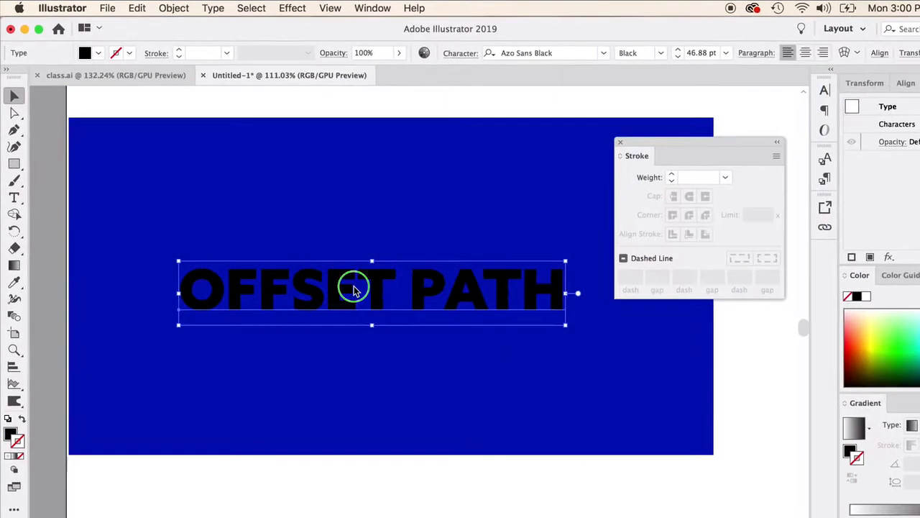
right_click(340, 278)
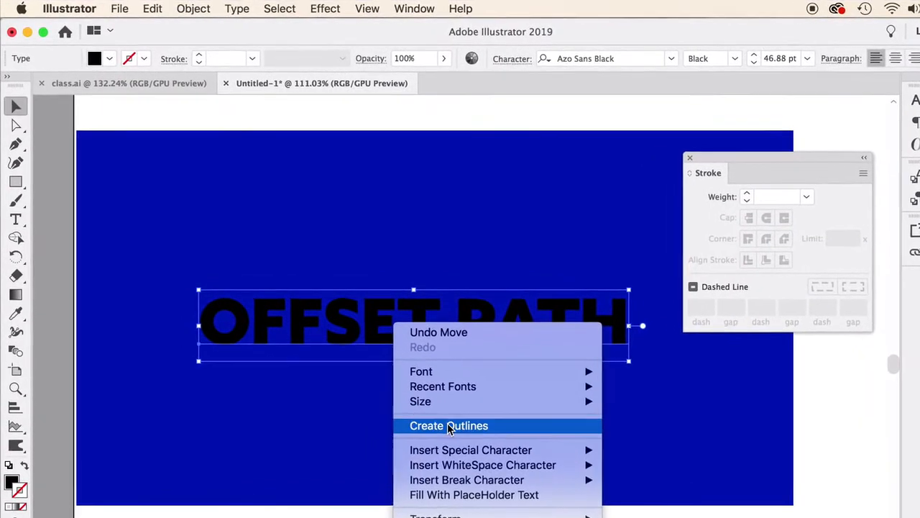
click(449, 425)
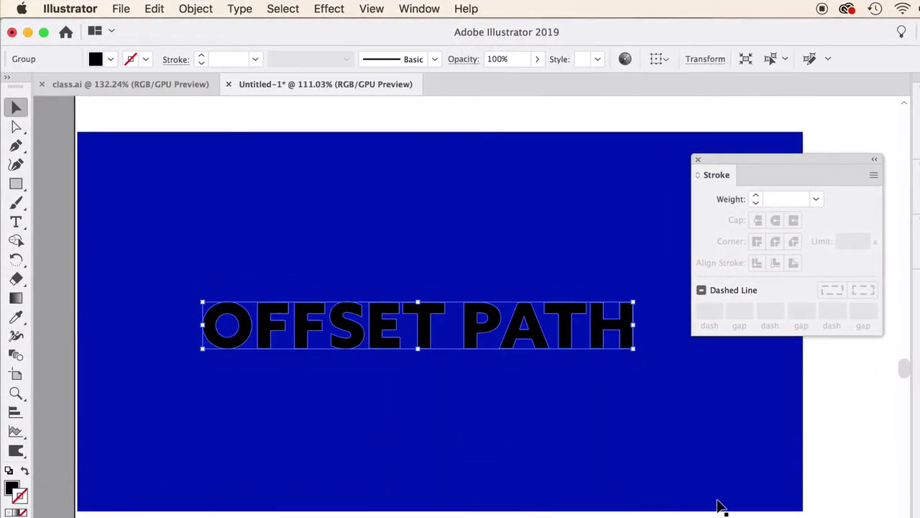
Give the outlined OFFSET PATH lettering a white stroke with a weight of 6 pt.
click(919, 352)
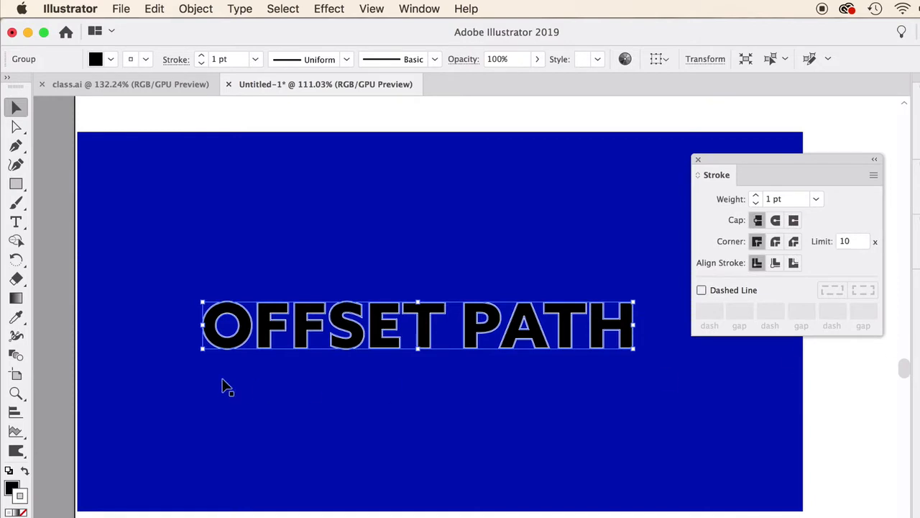
click(756, 196)
click(756, 197)
click(756, 197)
click(756, 196)
click(755, 196)
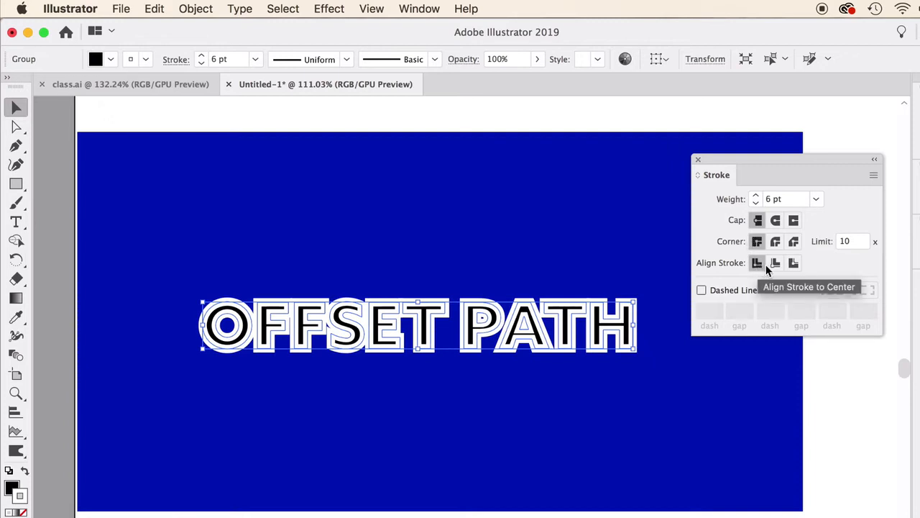
Align the OFFSET PATH lettering's white stroke to the outside and give it round joins.
click(793, 263)
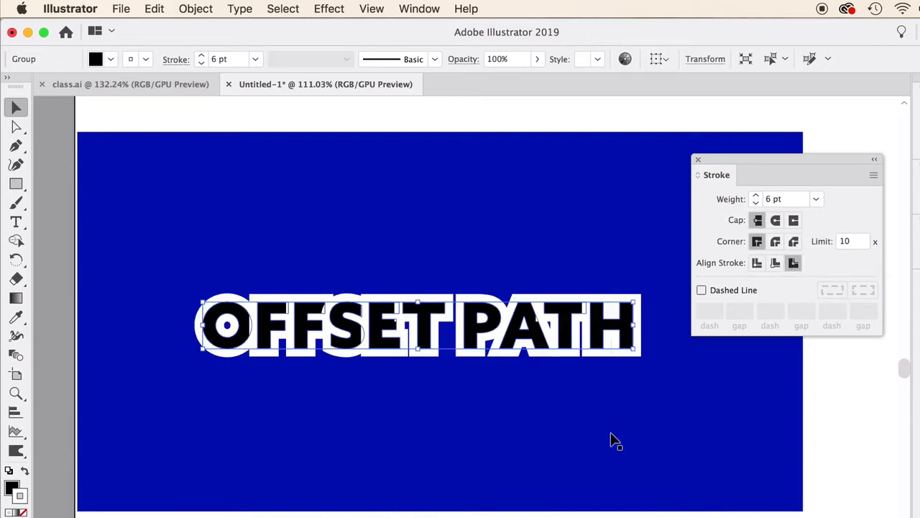
click(776, 243)
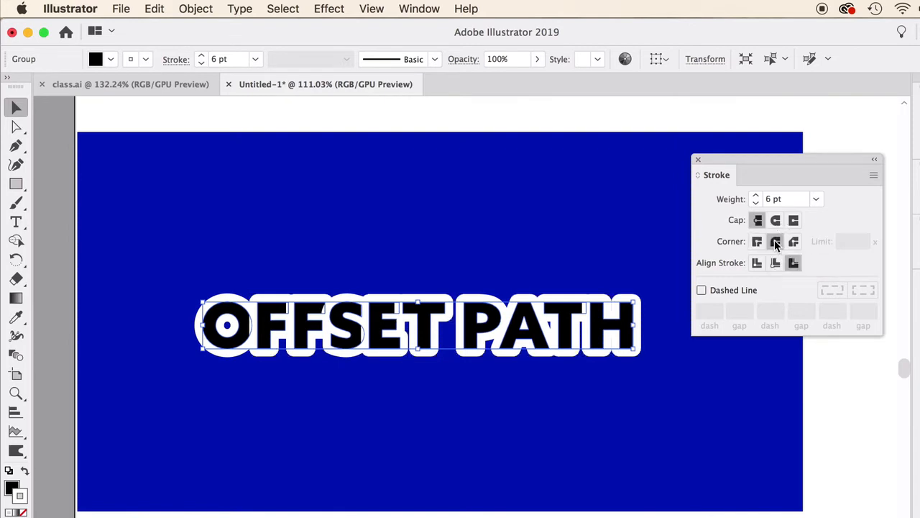
click(509, 514)
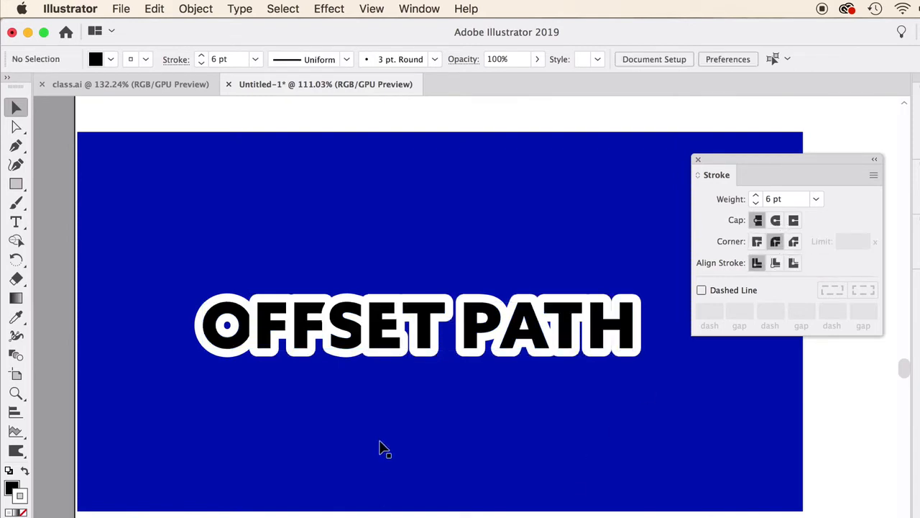
scroll(313, 323, up, 3)
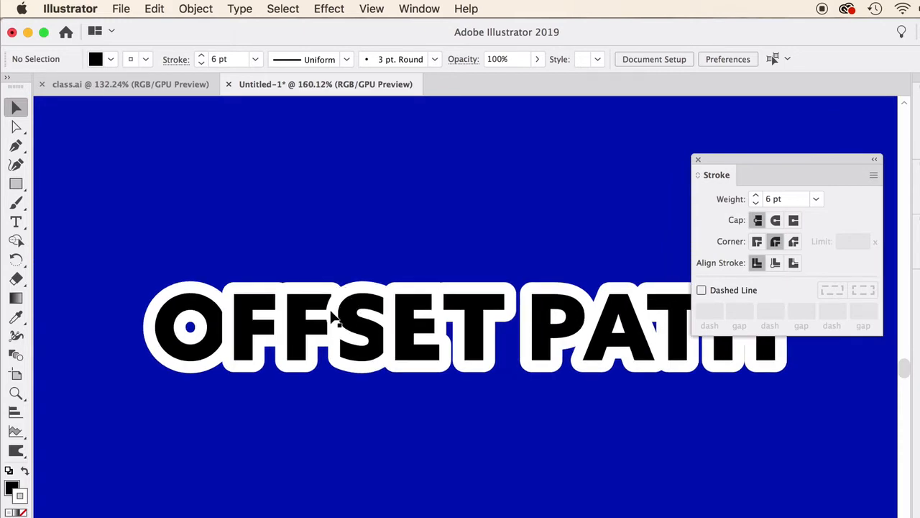
scroll(468, 331, down, 3)
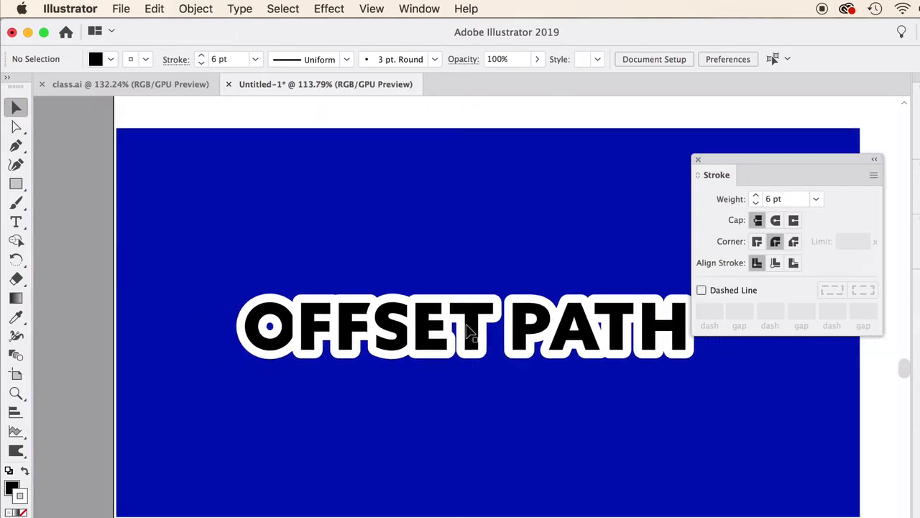
scroll(468, 331, right, 2)
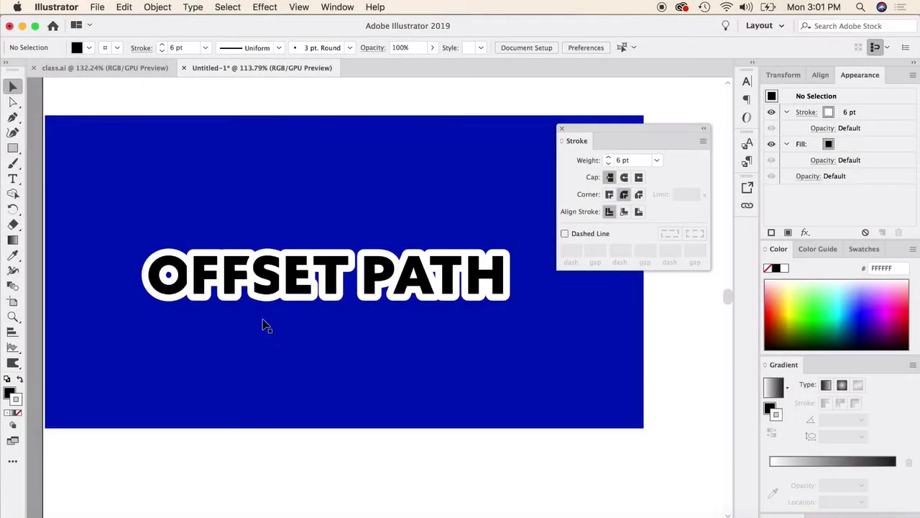
Remove the stroke from the OFFSET PATH lettering and preview an outward path offset of 0.1389 in.
click(248, 279)
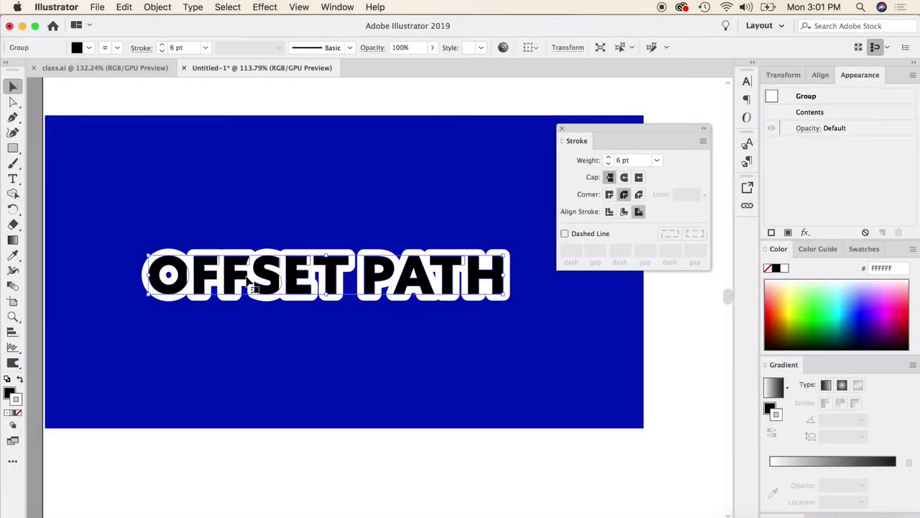
click(18, 413)
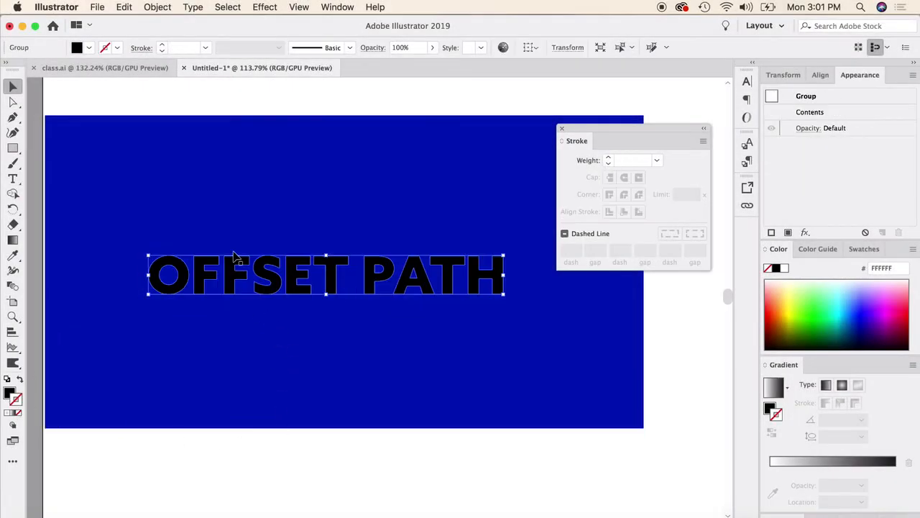
click(157, 6)
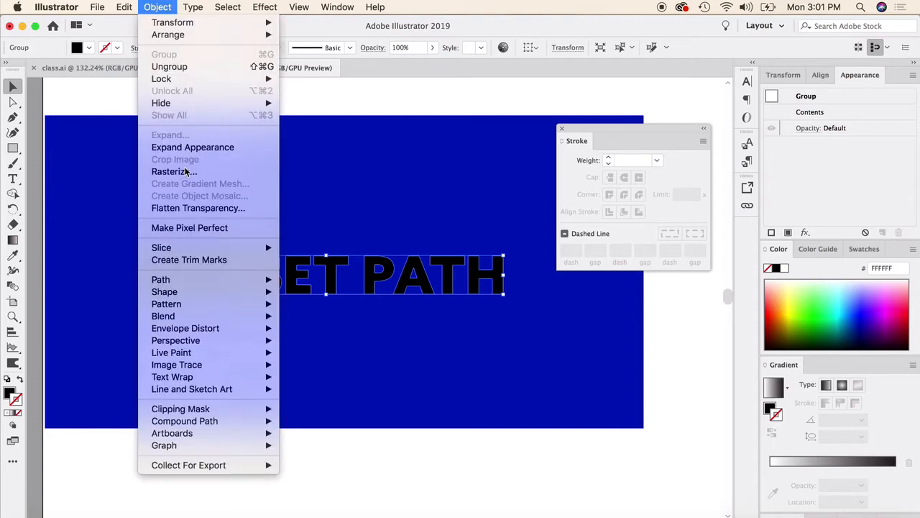
mouse_move(228, 280)
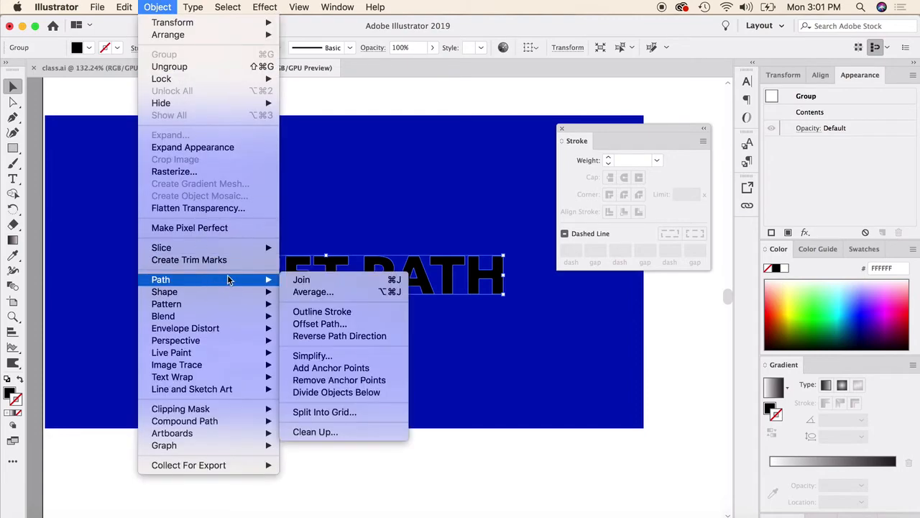
click(342, 323)
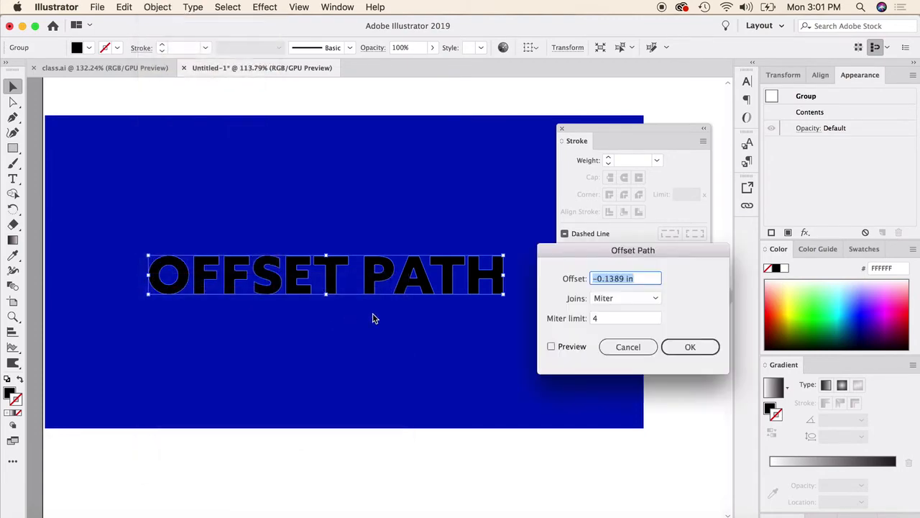
click(597, 278)
key(BackSpace)
click(551, 346)
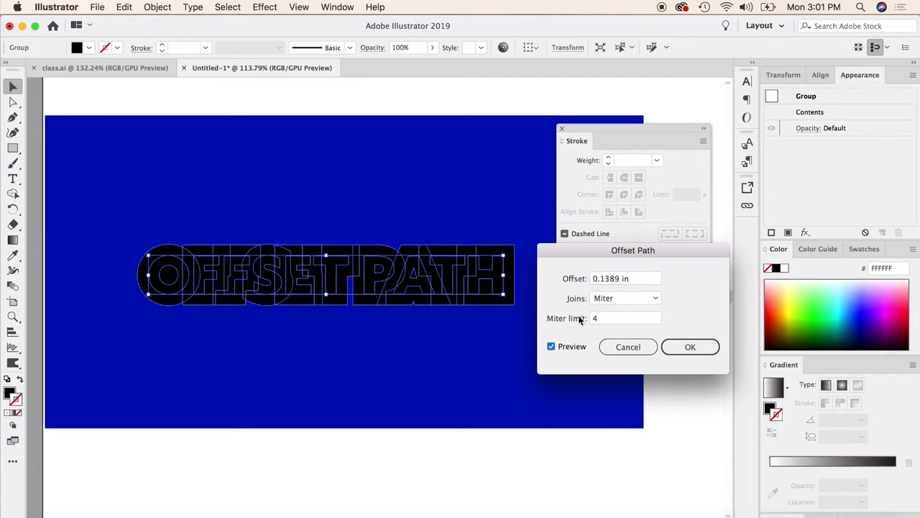
Set the lettering's path offset to 0.05 in and apply it.
click(616, 281)
drag(616, 280, 602, 283)
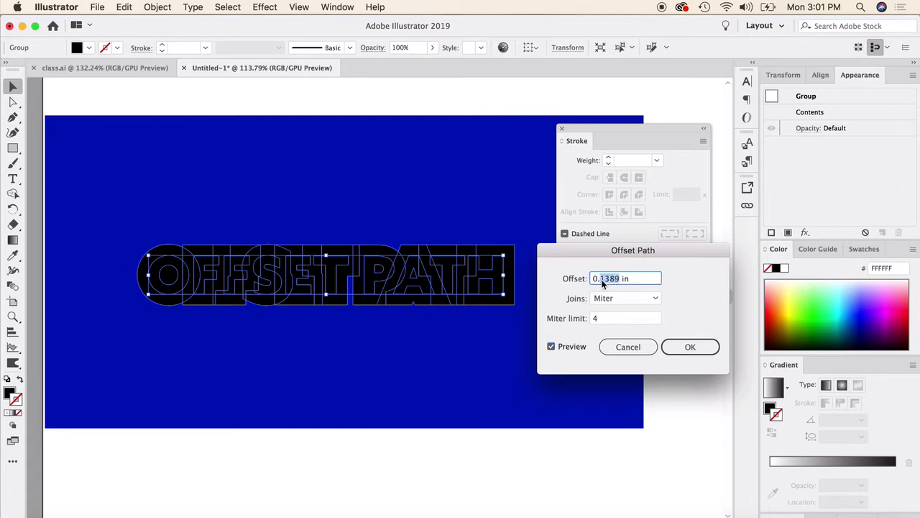
text(05)
click(551, 346)
click(551, 347)
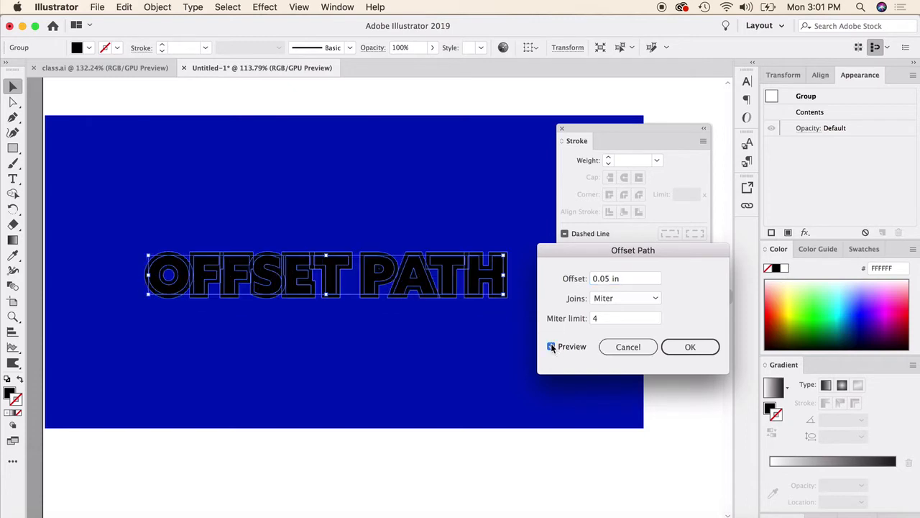
click(685, 347)
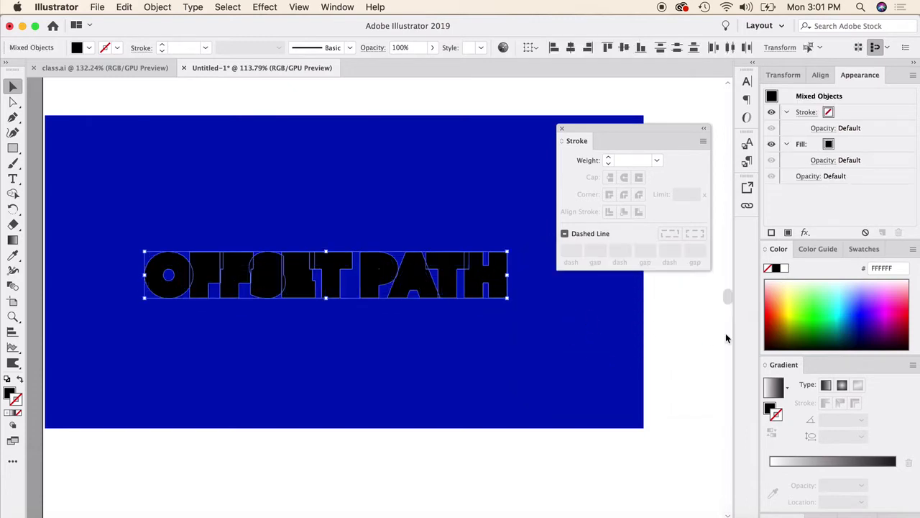
Fill the offset shapes behind the OFFSET PATH letters with white, leaving them without a stroke.
click(783, 268)
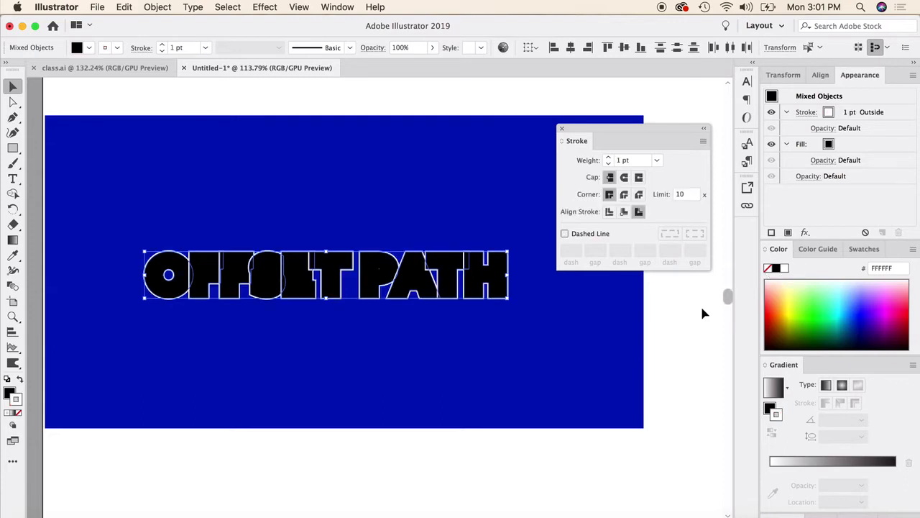
key(super+z)
click(10, 392)
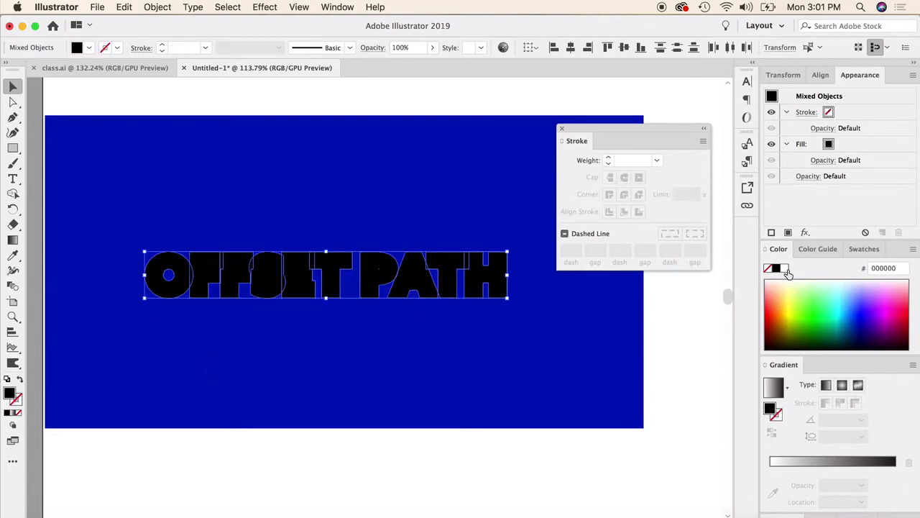
click(784, 268)
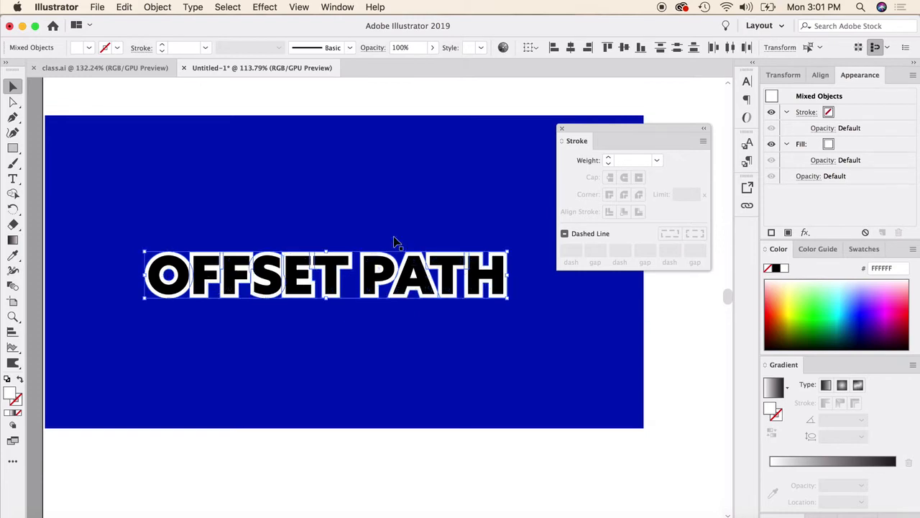
click(372, 105)
scroll(227, 390, up, 1)
scroll(227, 391, up, 3)
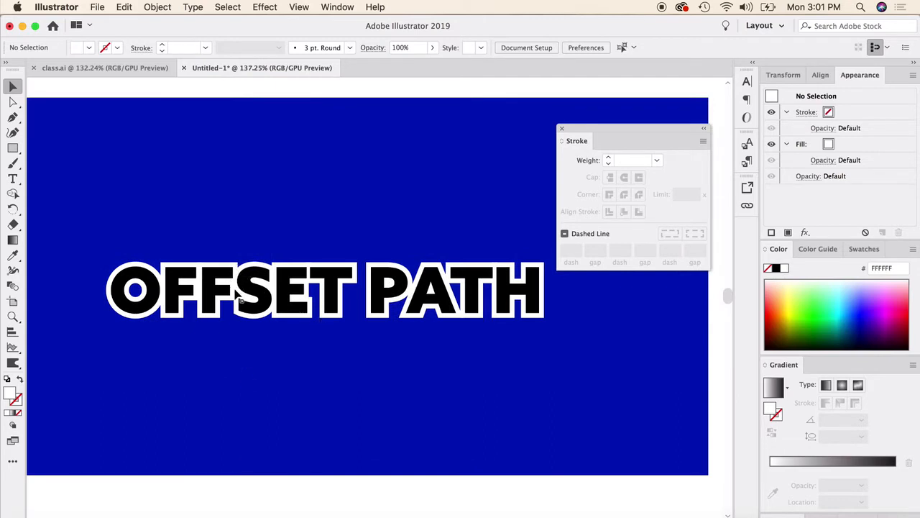
click(369, 274)
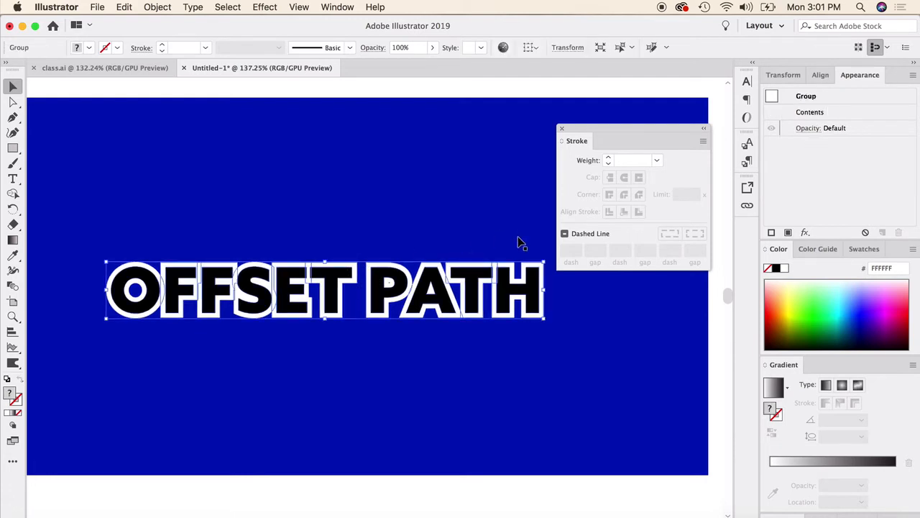
scroll(15, 135, up, 2)
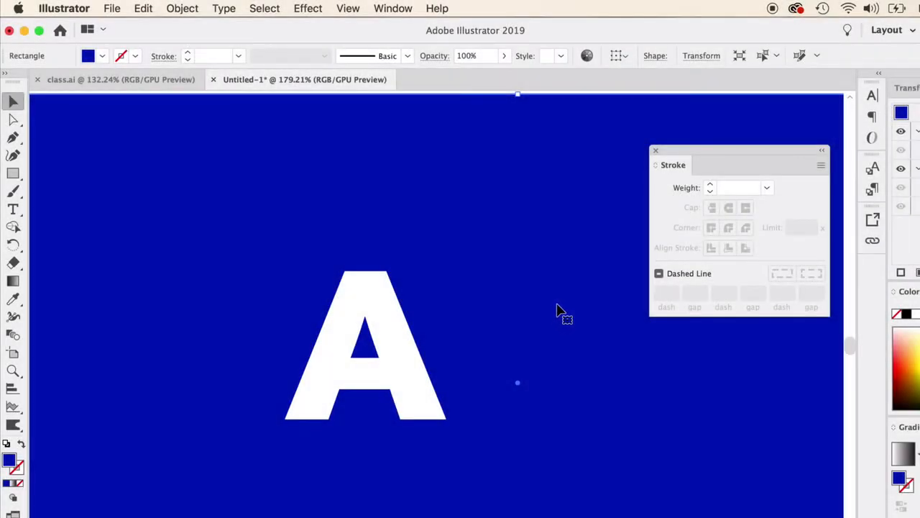
Convert the white letter A on the blue rectangle to outlines.
click(393, 321)
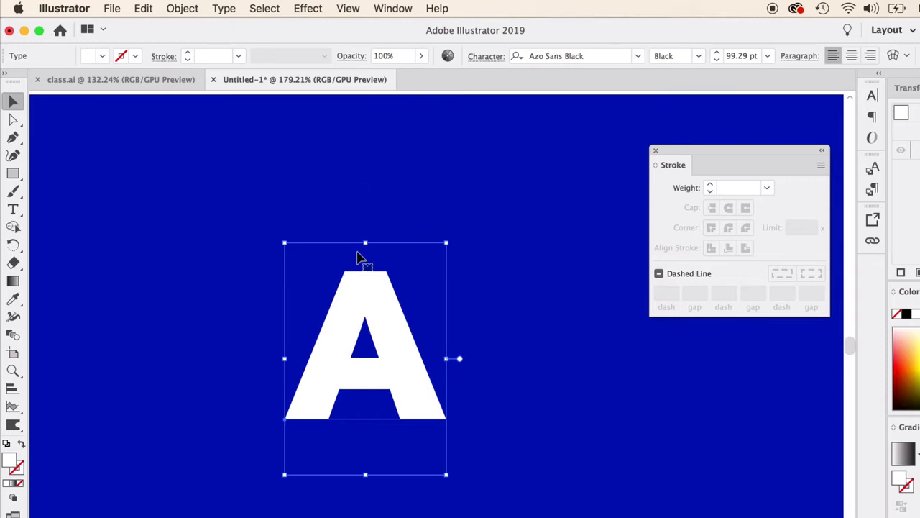
right_click(387, 317)
click(451, 417)
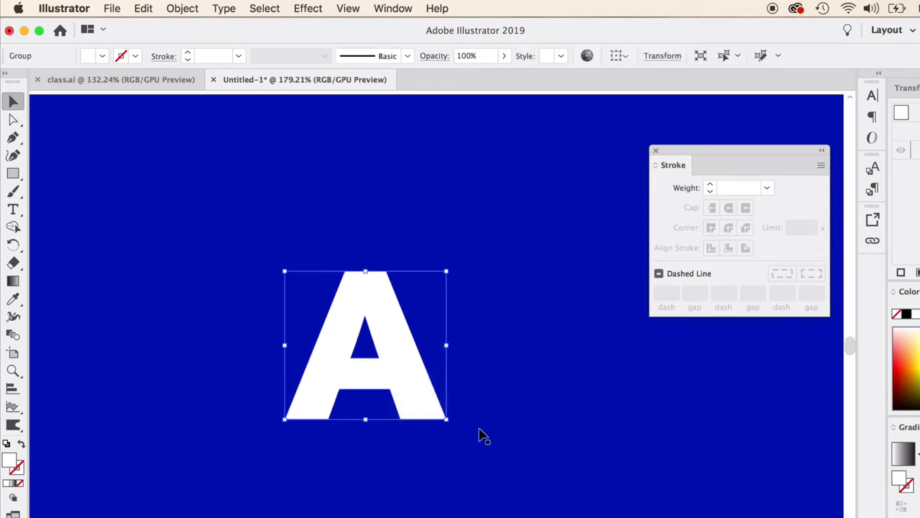
Offset the outlined letter A's path by 0.1 in.
click(182, 7)
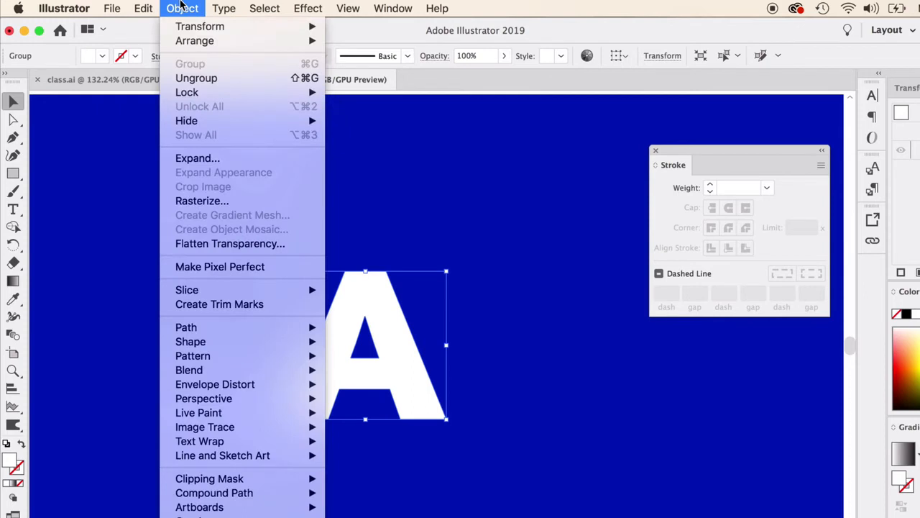
mouse_move(252, 328)
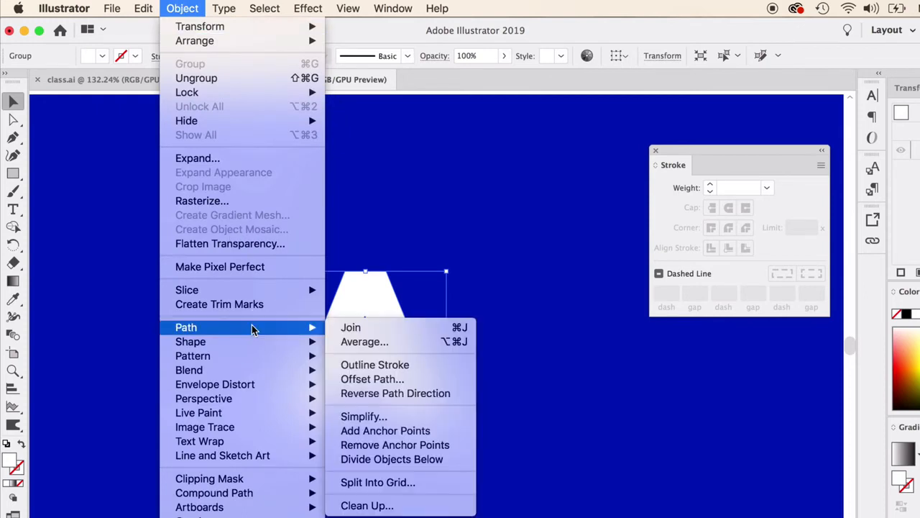
click(388, 379)
drag(675, 296, 555, 240)
click(523, 348)
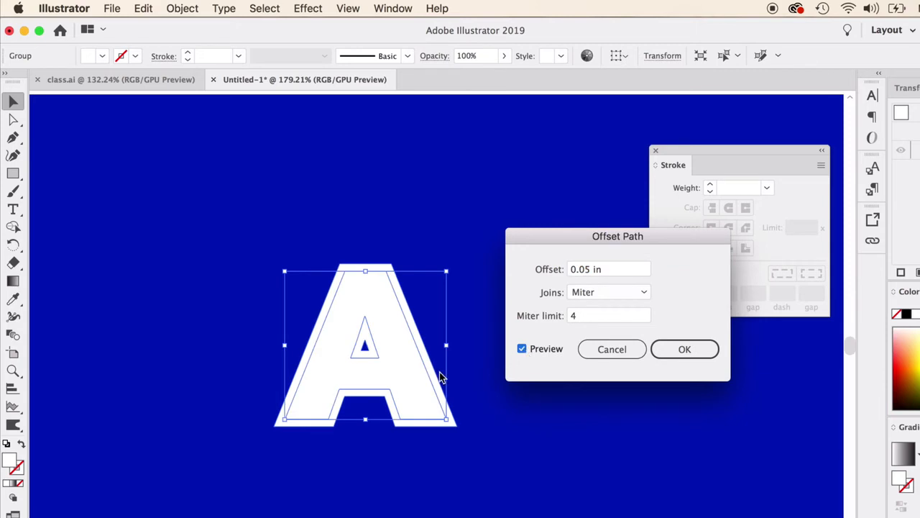
double_click(581, 269)
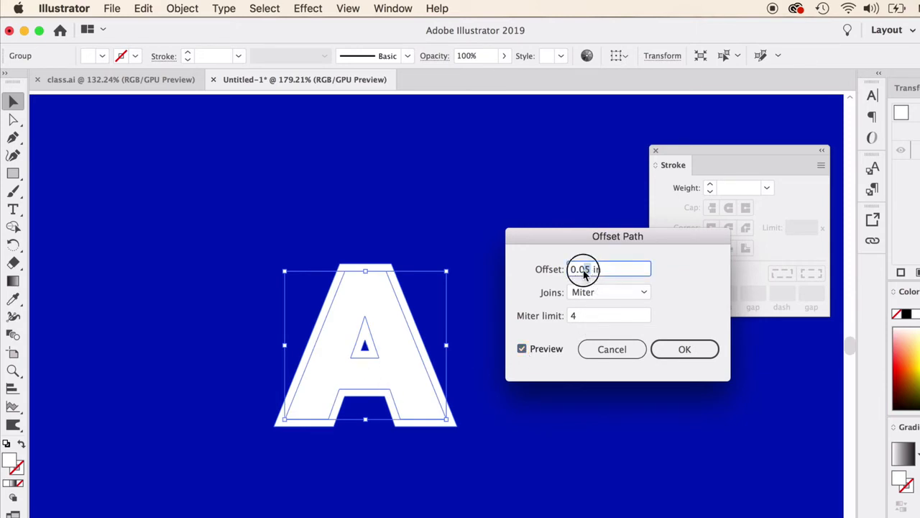
text(0.1)
click(522, 350)
click(522, 349)
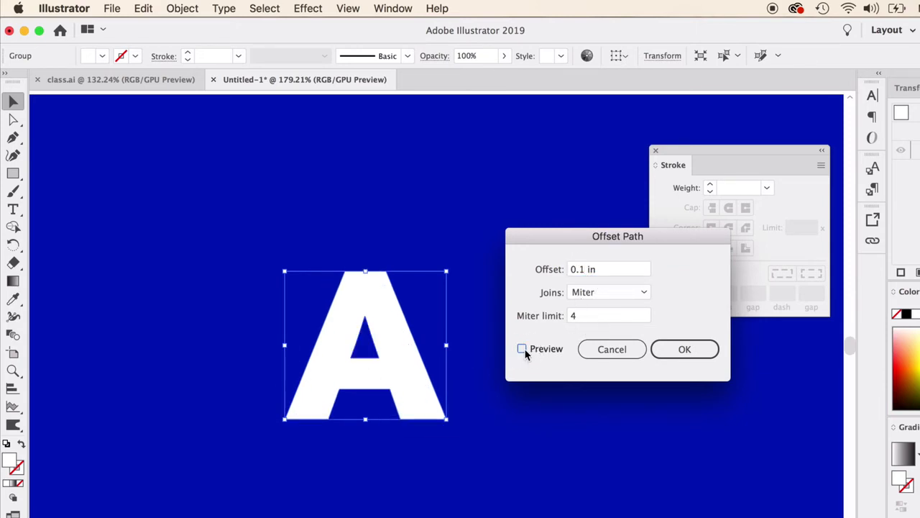
click(522, 348)
click(694, 350)
click(567, 386)
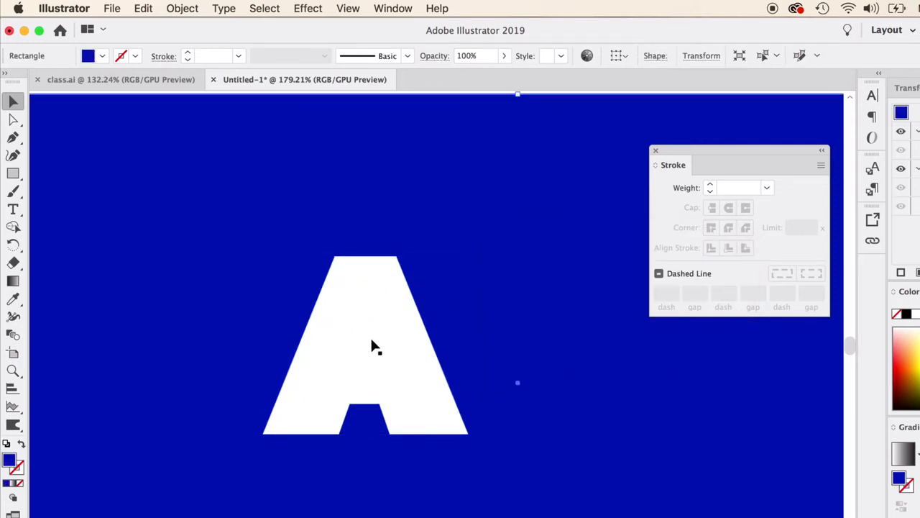
Ungroup the letter A from its larger offset shape and place the two side by side.
drag(373, 343, 501, 318)
right_click(327, 335)
click(382, 454)
click(485, 345)
drag(345, 319, 312, 302)
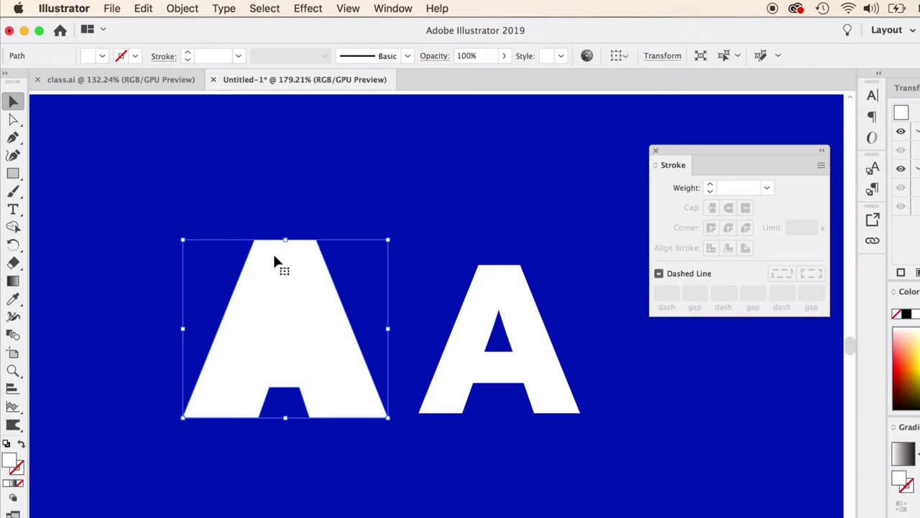
drag(275, 296, 263, 283)
Offset the smaller letter A's path by 0.04 in and swap the offset shape's fill to a 1 pt white outline.
click(473, 332)
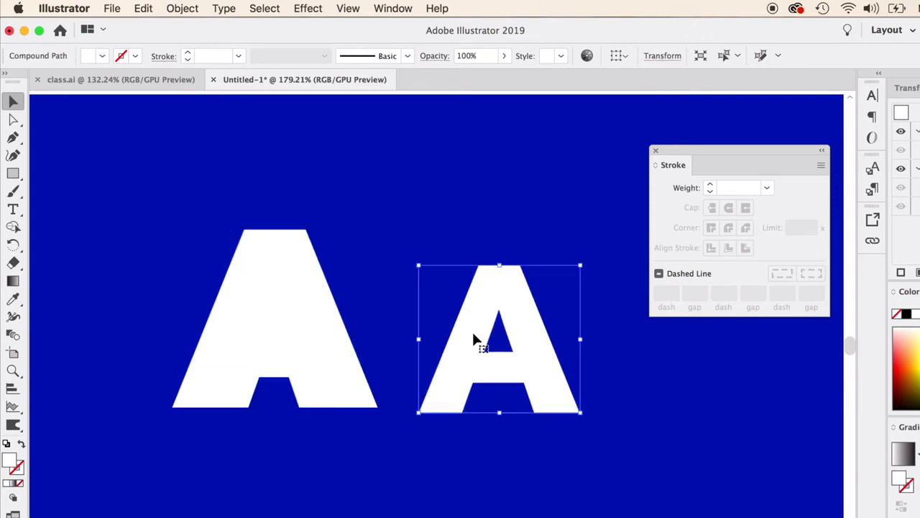
click(174, 8)
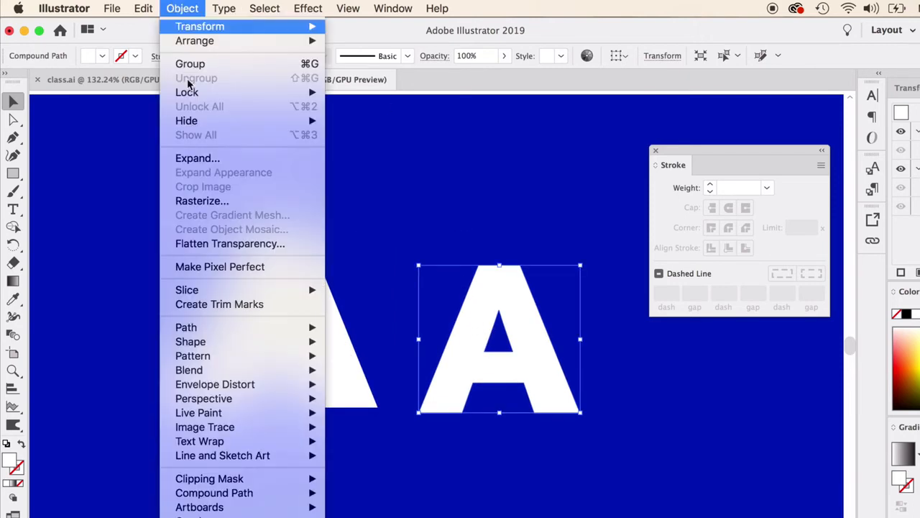
mouse_move(230, 328)
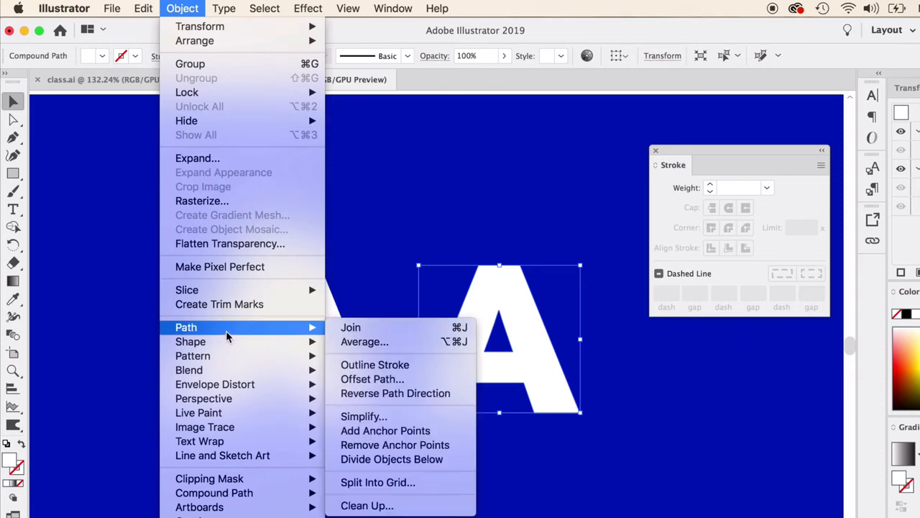
click(388, 379)
click(586, 269)
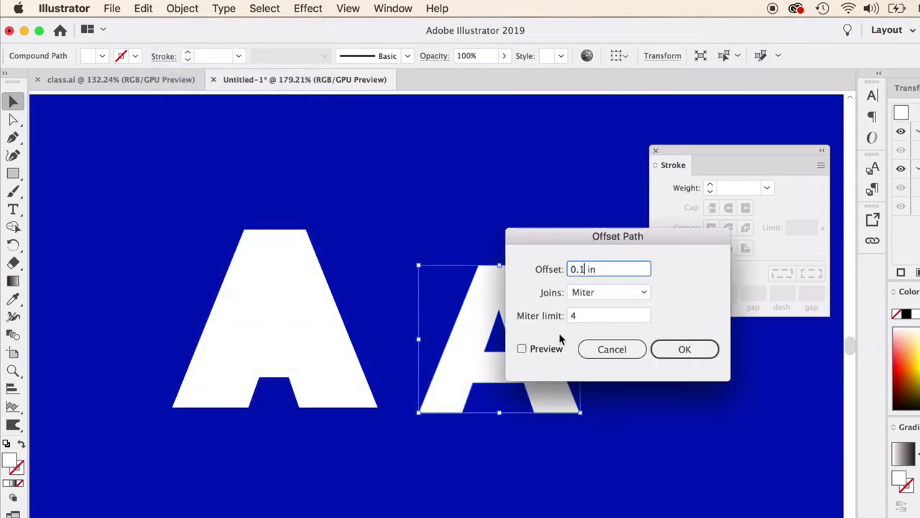
click(523, 349)
click(581, 268)
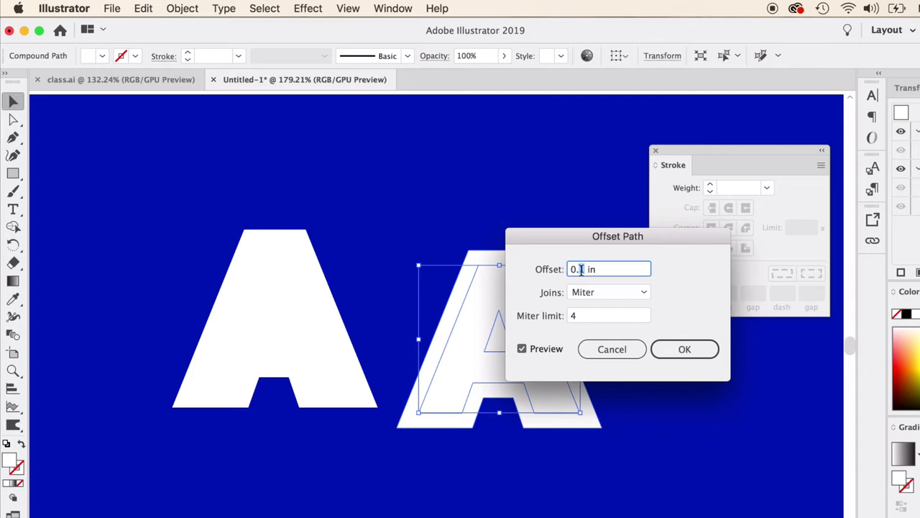
text(04)
key(Return)
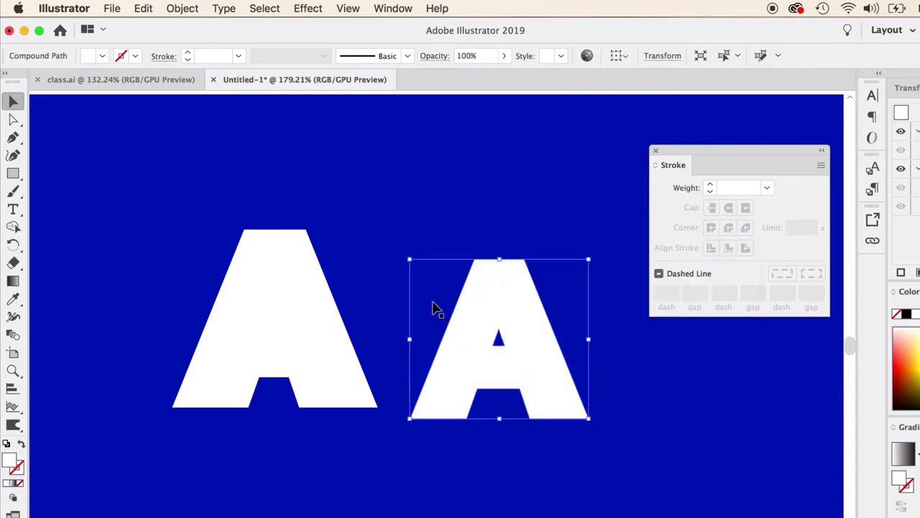
click(21, 444)
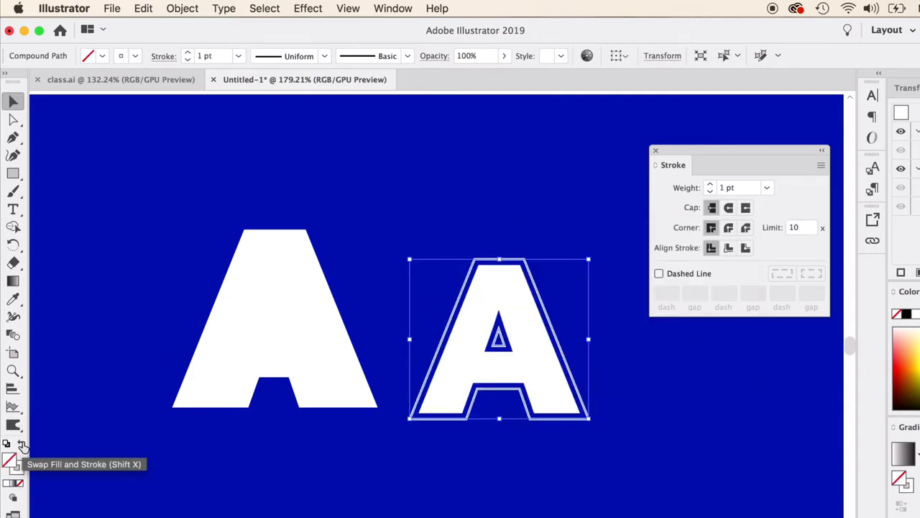
click(337, 473)
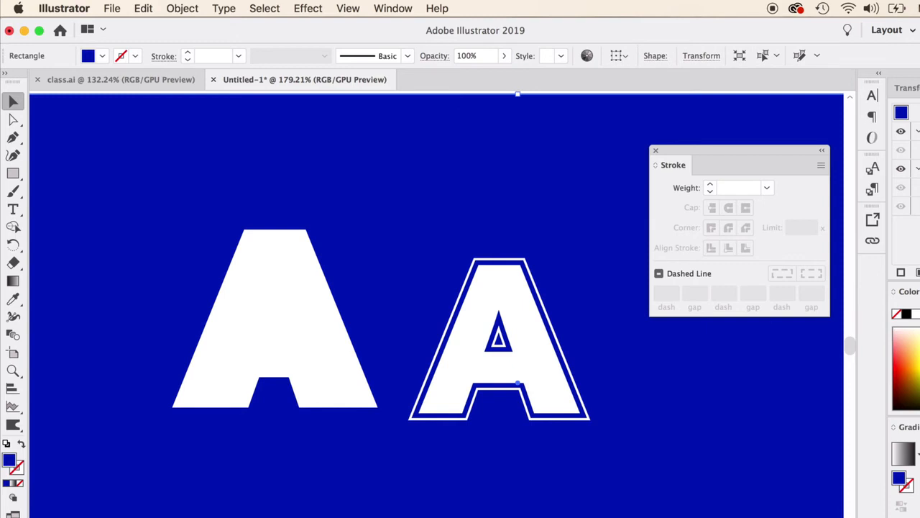
Offset the white outline around the smaller letter A outward by another 0.04 in, with the preview on.
click(438, 342)
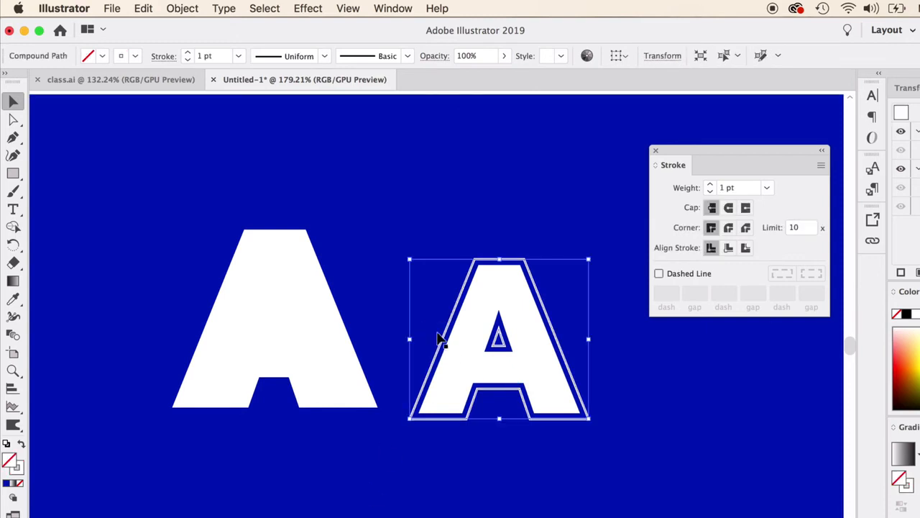
click(182, 8)
mouse_move(300, 327)
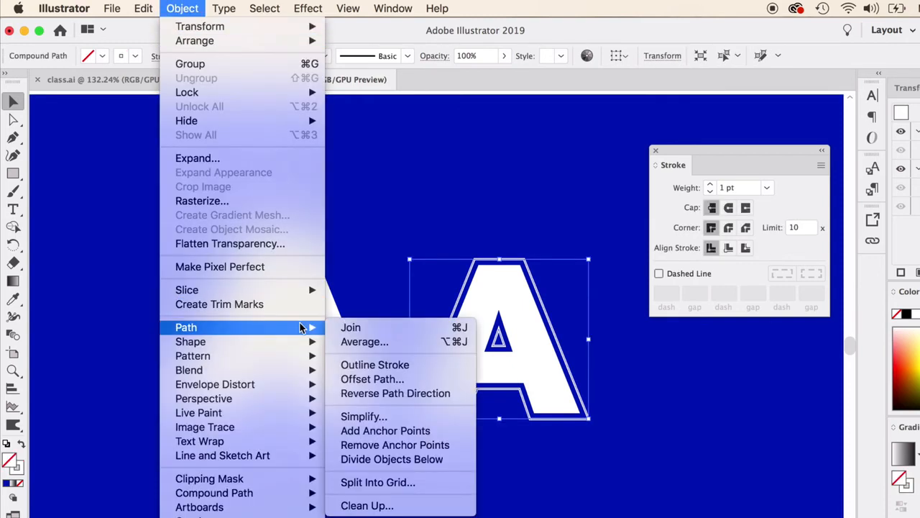
click(373, 379)
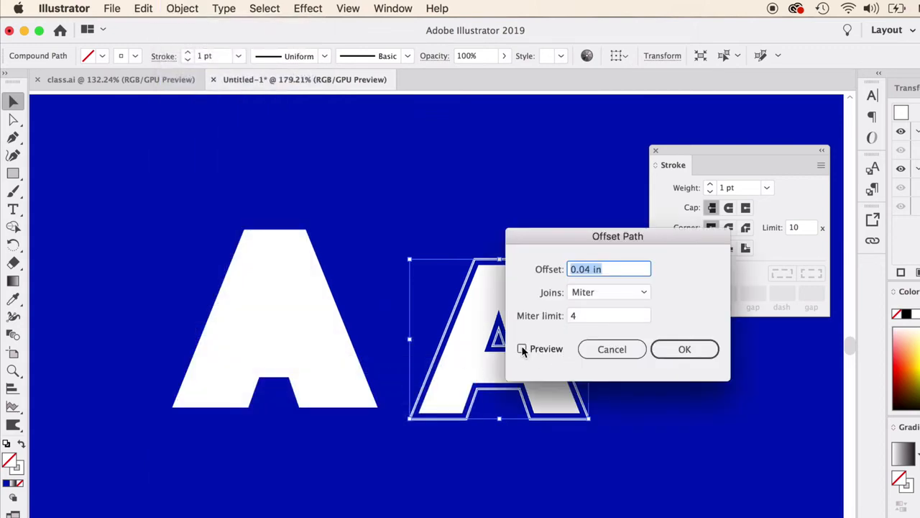
click(522, 349)
click(683, 350)
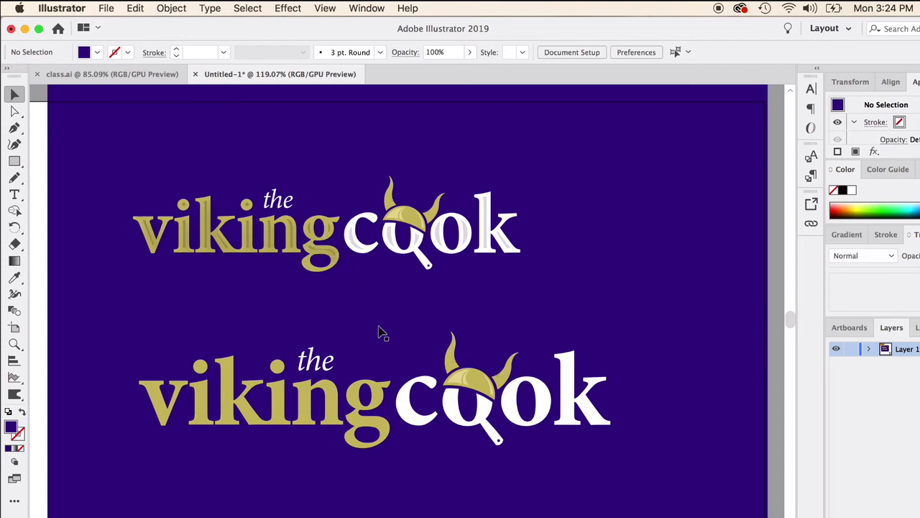
Offset the lower logo's "viking" and "cook" lettering by -0.04 in with miter joins and fill the inset shapes with white.
click(280, 392)
shift+click(408, 421)
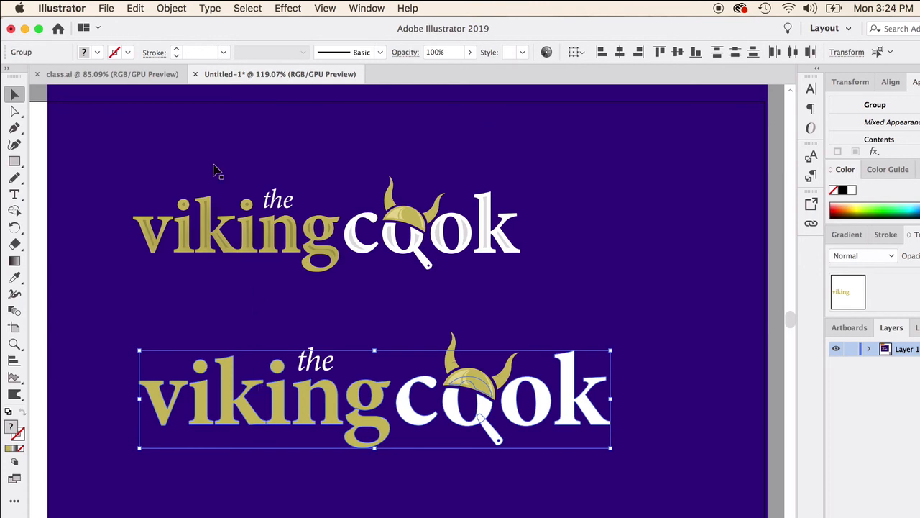
click(172, 9)
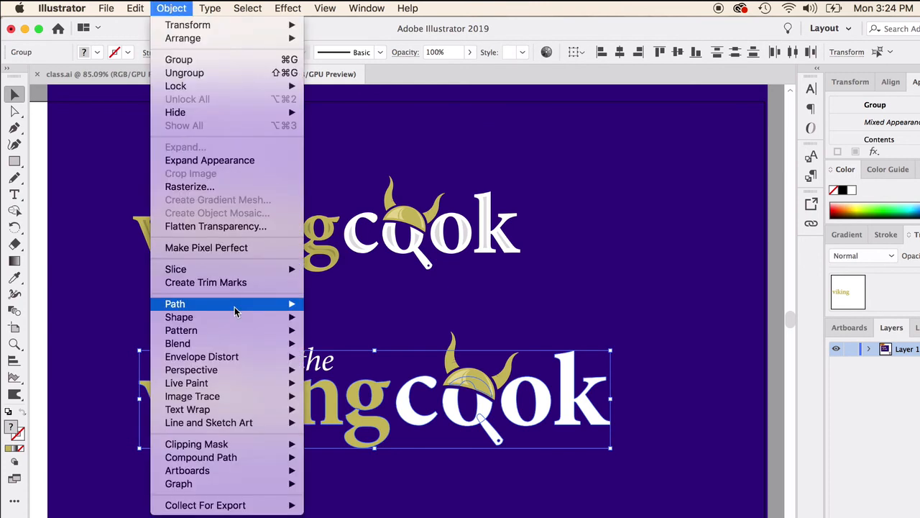
mouse_move(236, 305)
click(364, 353)
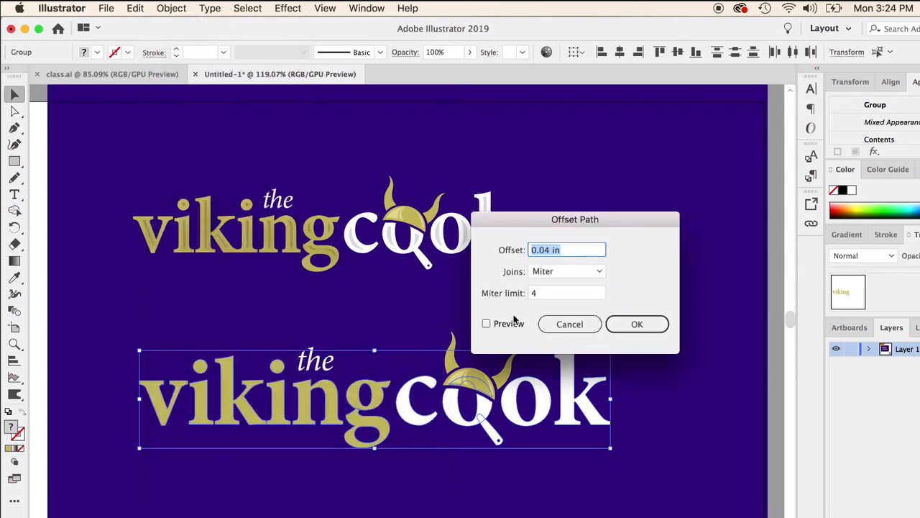
click(486, 323)
click(534, 253)
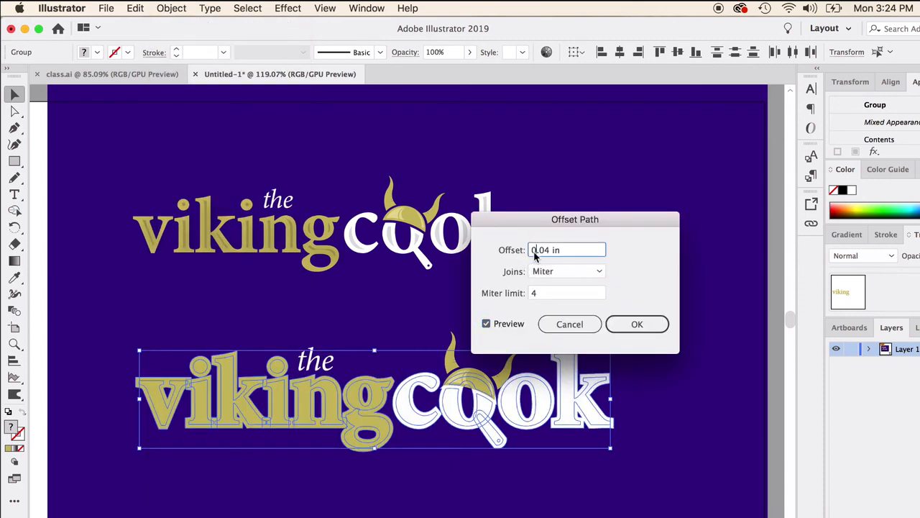
text(-)
click(574, 272)
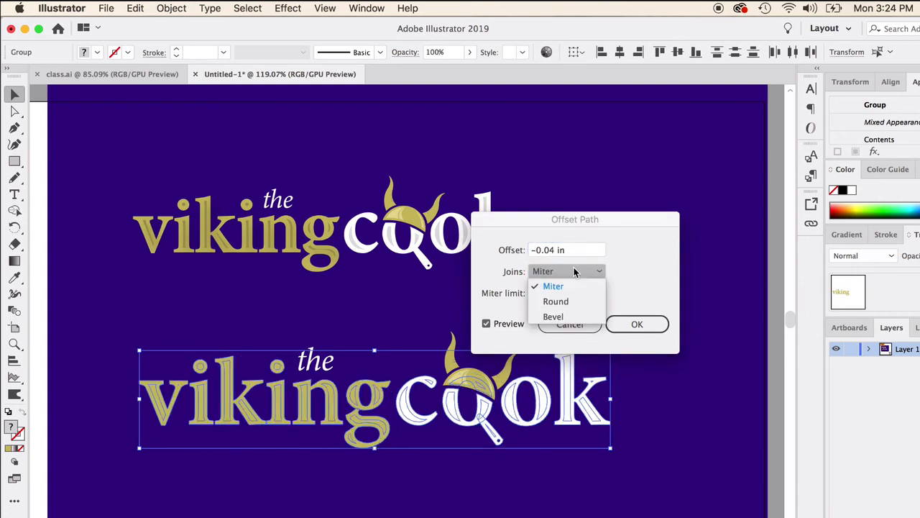
click(621, 230)
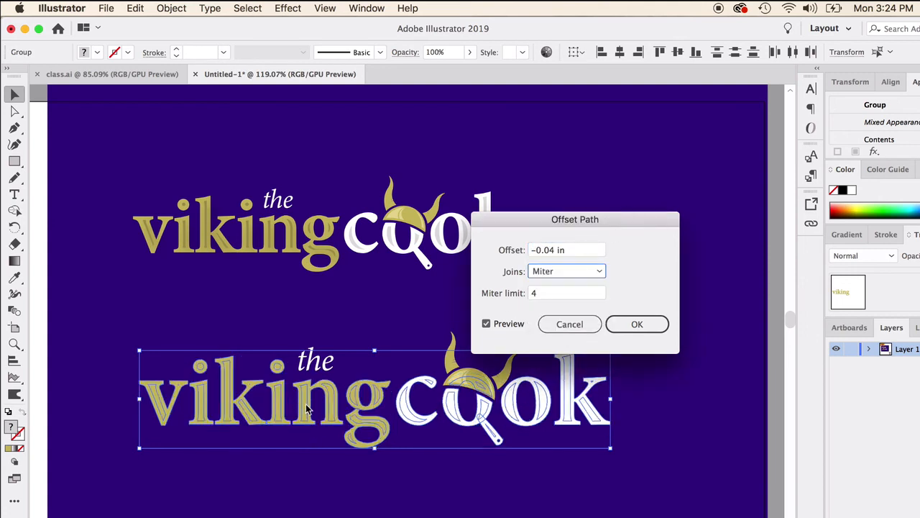
click(625, 324)
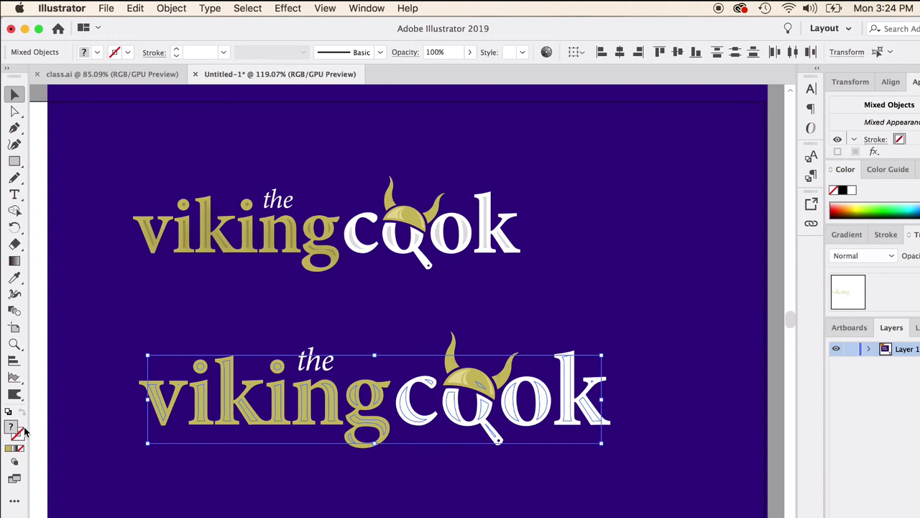
click(852, 193)
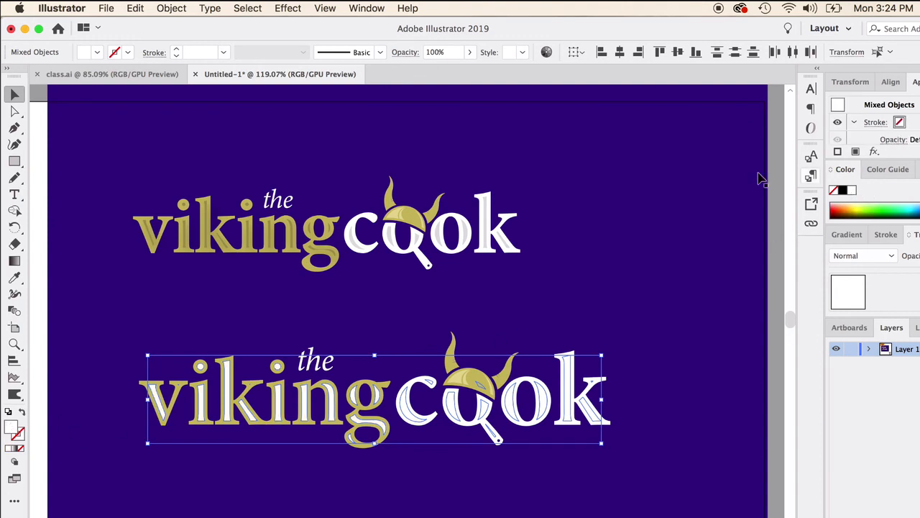
click(93, 349)
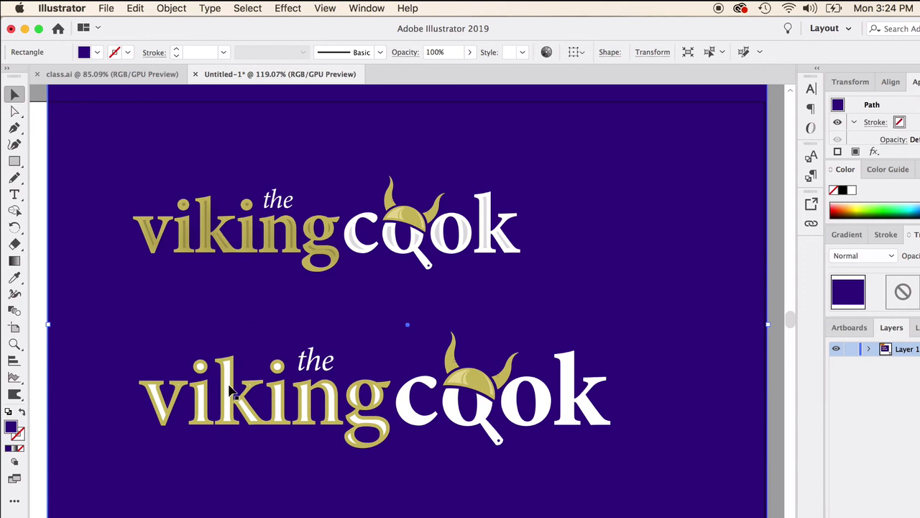
Try to recolor the lower "viking" group with the dark gold sampled from the upper logo and darken it to #77661F.
click(232, 392)
click(14, 278)
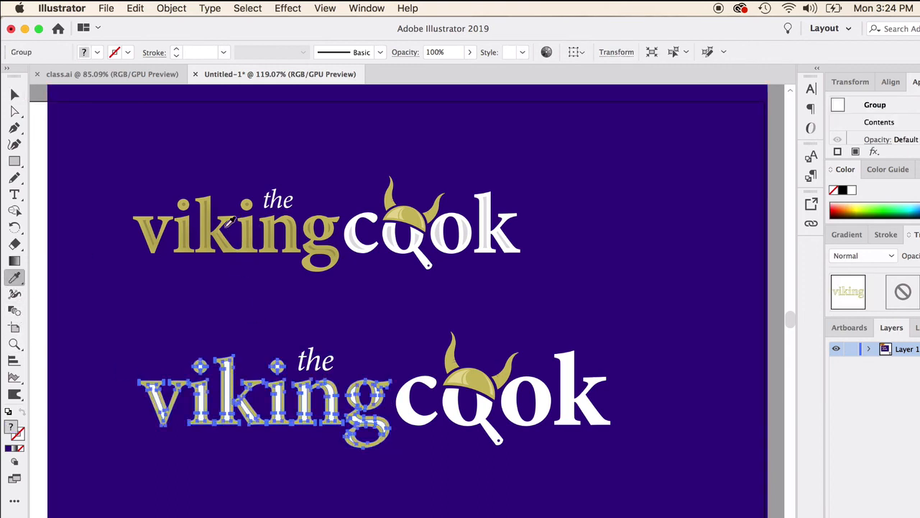
click(212, 217)
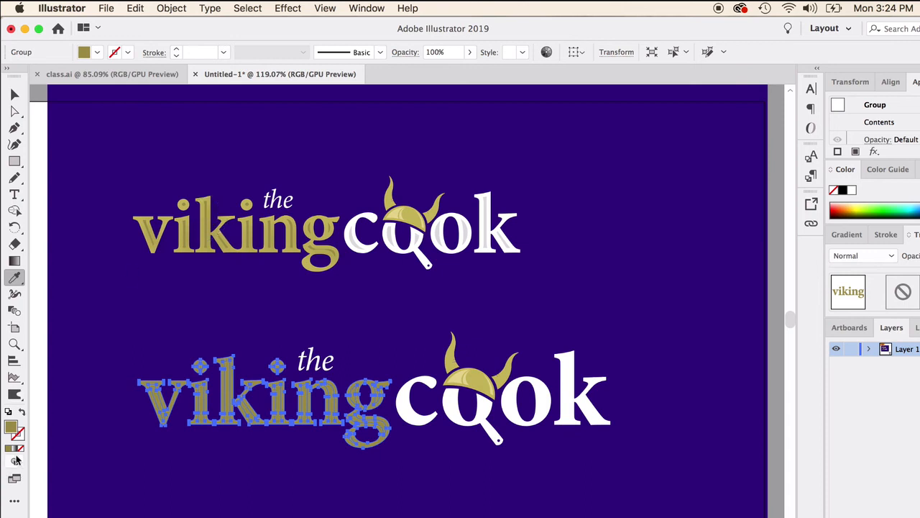
double_click(12, 428)
click(593, 433)
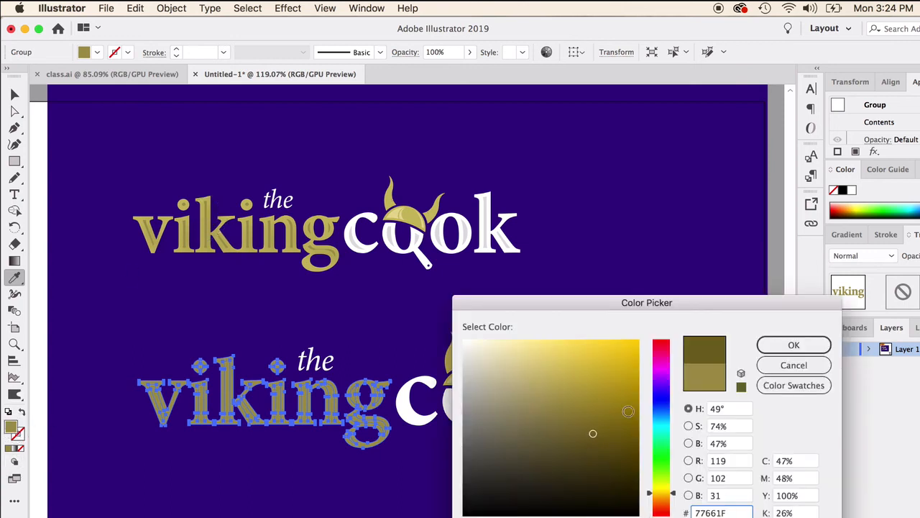
click(793, 345)
click(14, 97)
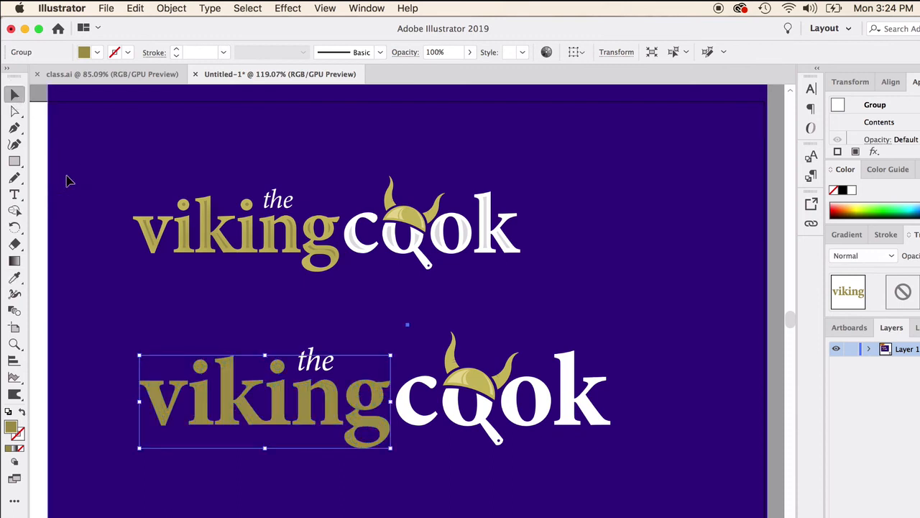
click(66, 180)
Undo the recoloring of the whole lower "viking" group.
click(231, 393)
key(super+z)
key(super+z)
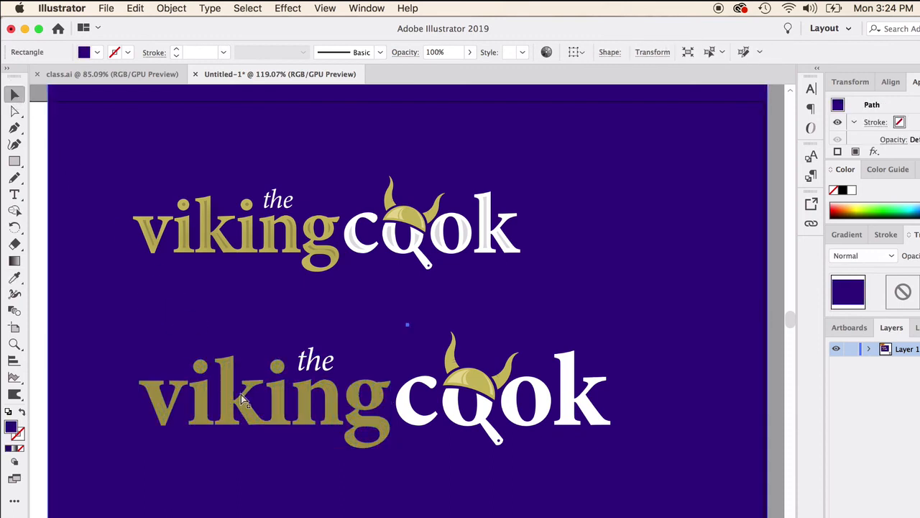
Ungroup the lower "viking" lettering from its white inset shapes and clear the selection.
right_click(227, 364)
click(250, 477)
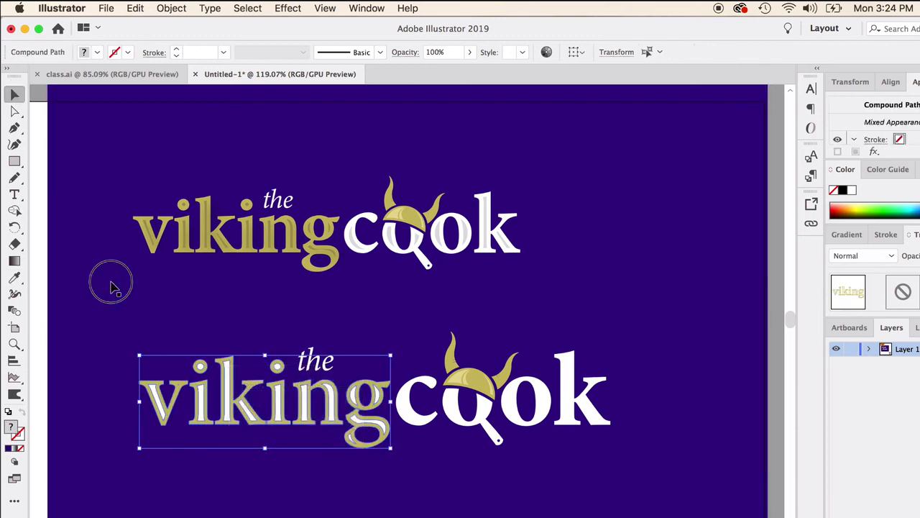
click(111, 283)
Select the white inset shapes inside the letters of the lower "viking" word together.
click(228, 387)
shift+click(202, 402)
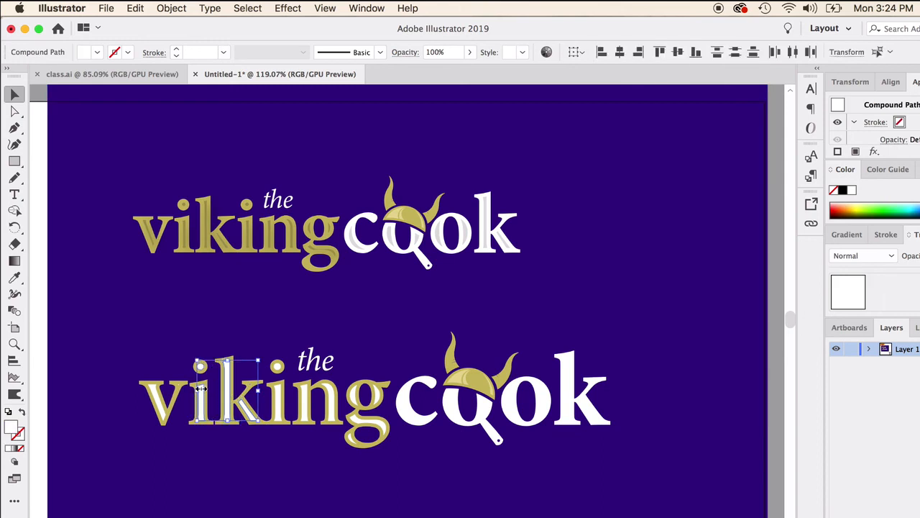
shift+click(159, 400)
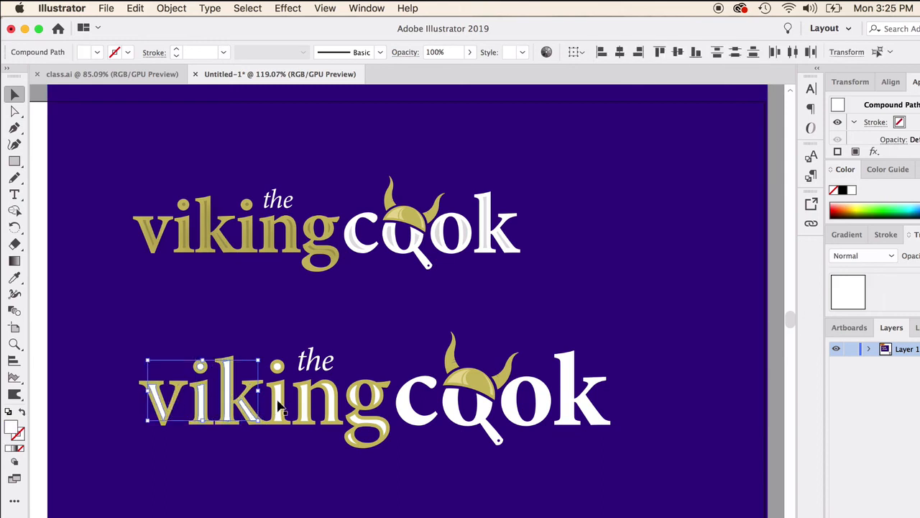
shift+click(280, 405)
shift+click(308, 405)
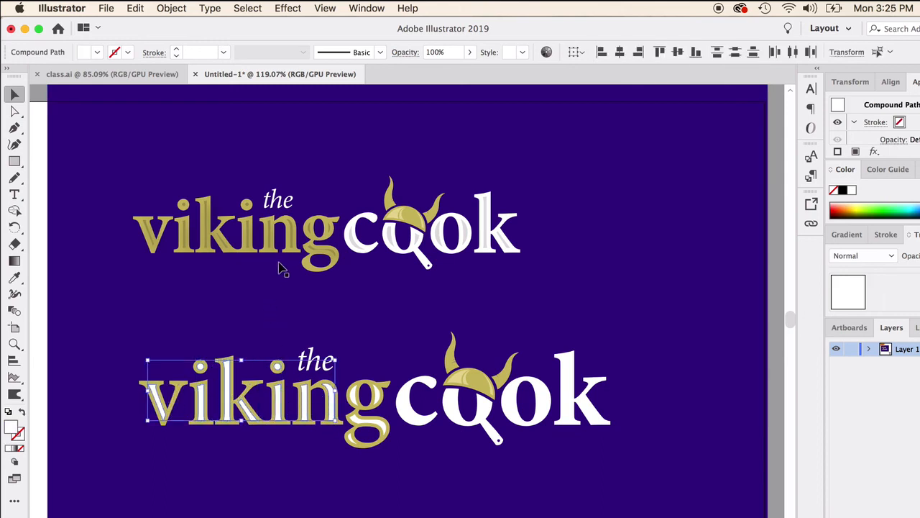